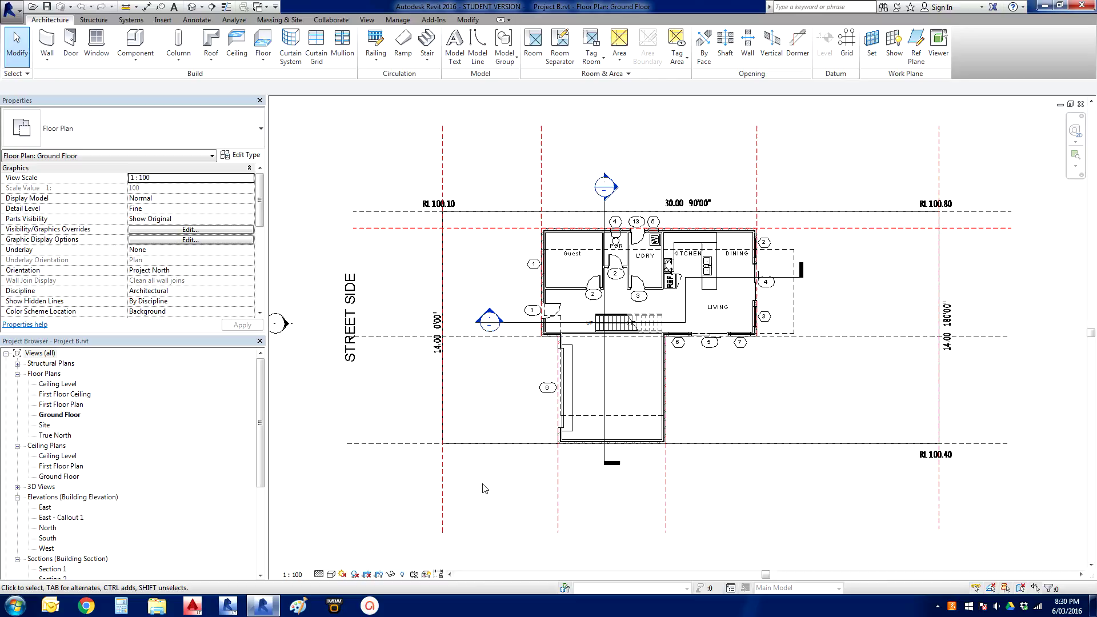
# - Frame the house, then start an Aligned dimension using Wall faces and Individual References
pyautogui.scroll(1, 500, 482)
pyautogui.moveTo(532, 393)
pyautogui.mouseDown(button='middle')
pyautogui.moveTo(530, 437)
pyautogui.moveTo(517, 445)
pyautogui.mouseUp(button='middle')
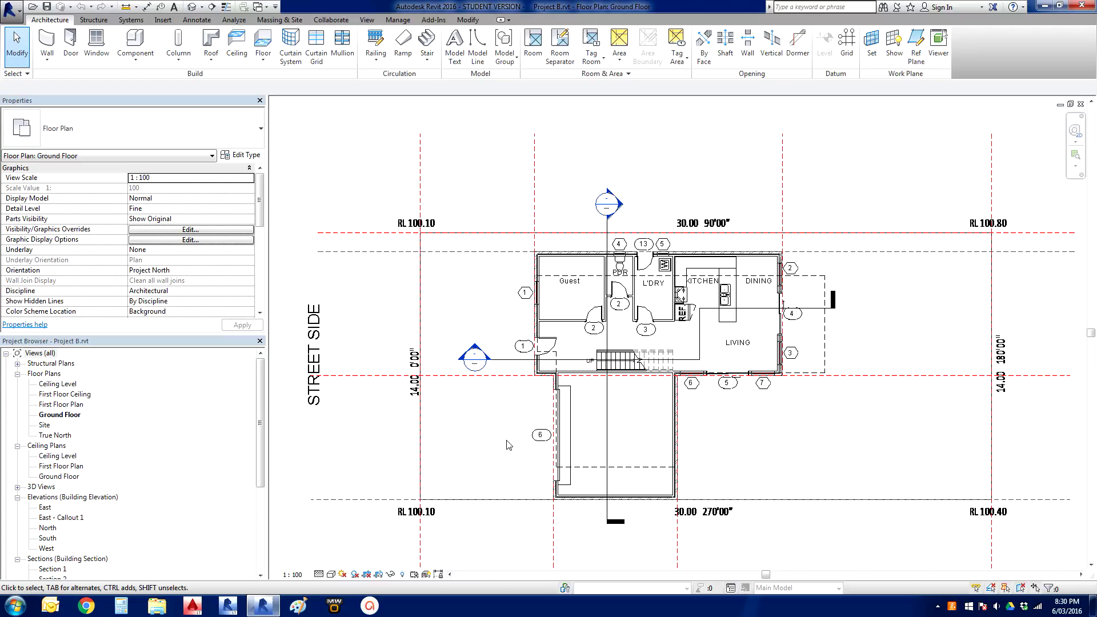
pyautogui.scroll(3, 495, 341)
pyautogui.moveTo(495, 341); pyautogui.dragTo(380, 334, button='middle')
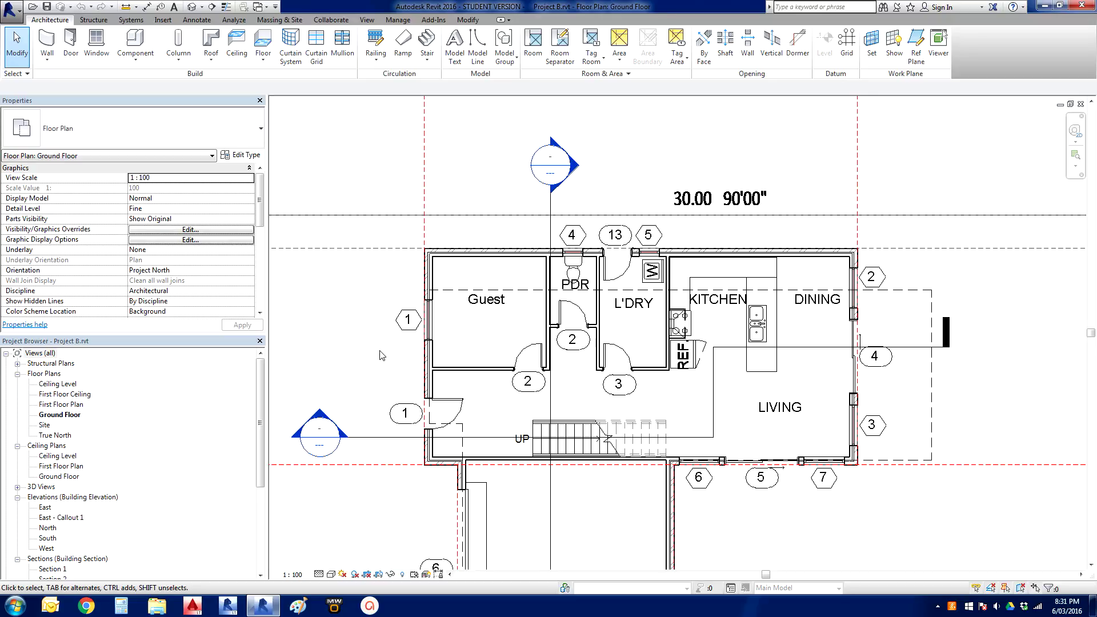
pyautogui.scroll(-1, 381, 355)
pyautogui.moveTo(419, 365); pyautogui.dragTo(415, 368, button='middle')
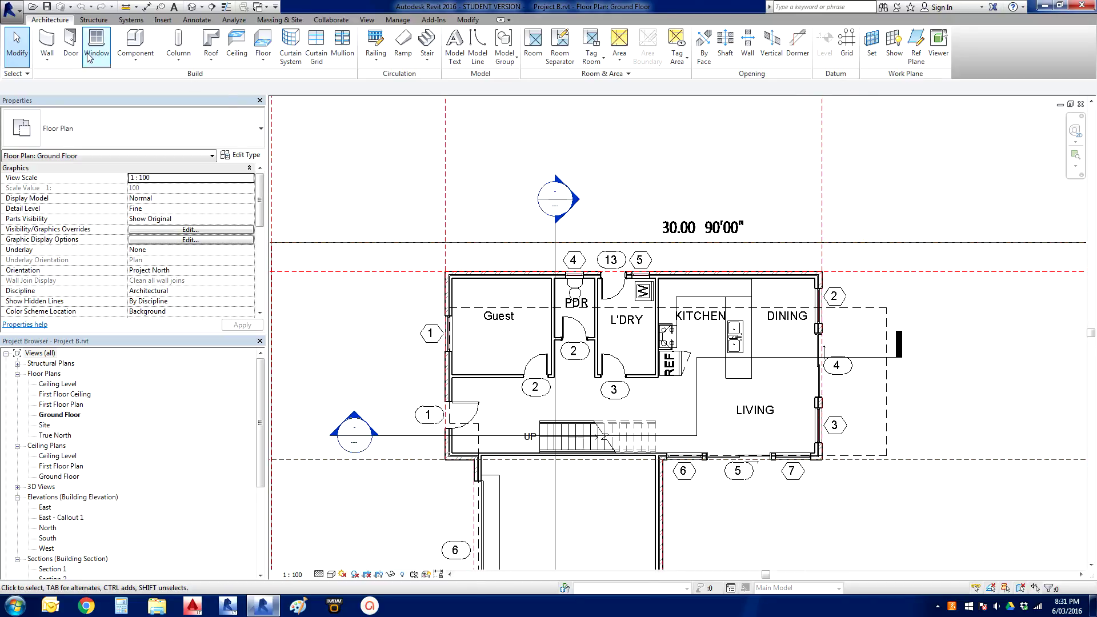
pyautogui.click(196, 20)
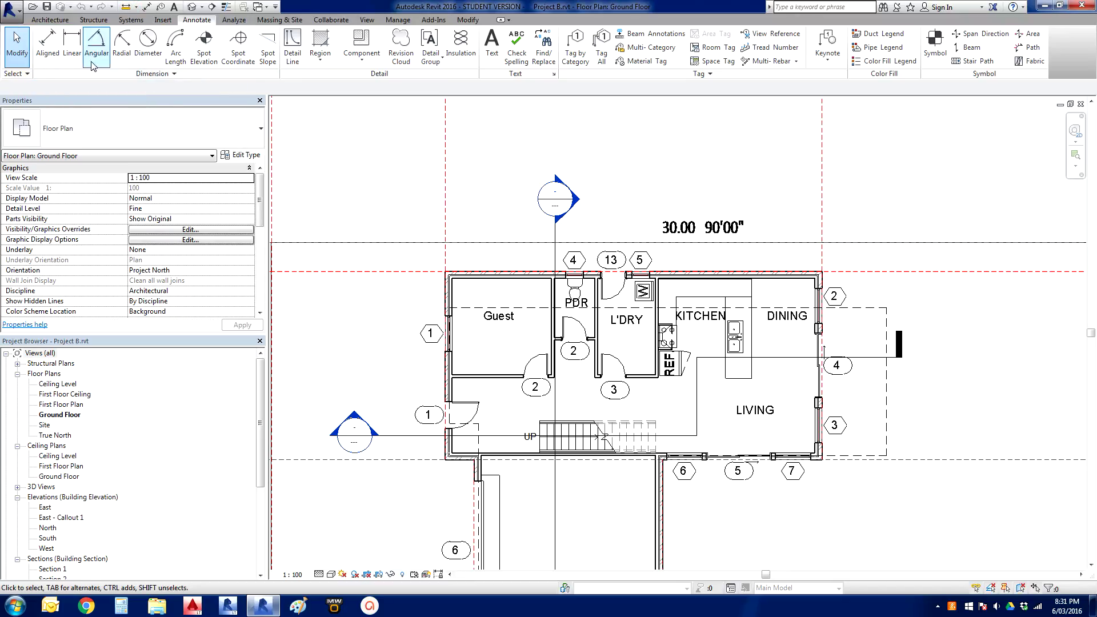
pyautogui.click(48, 51)
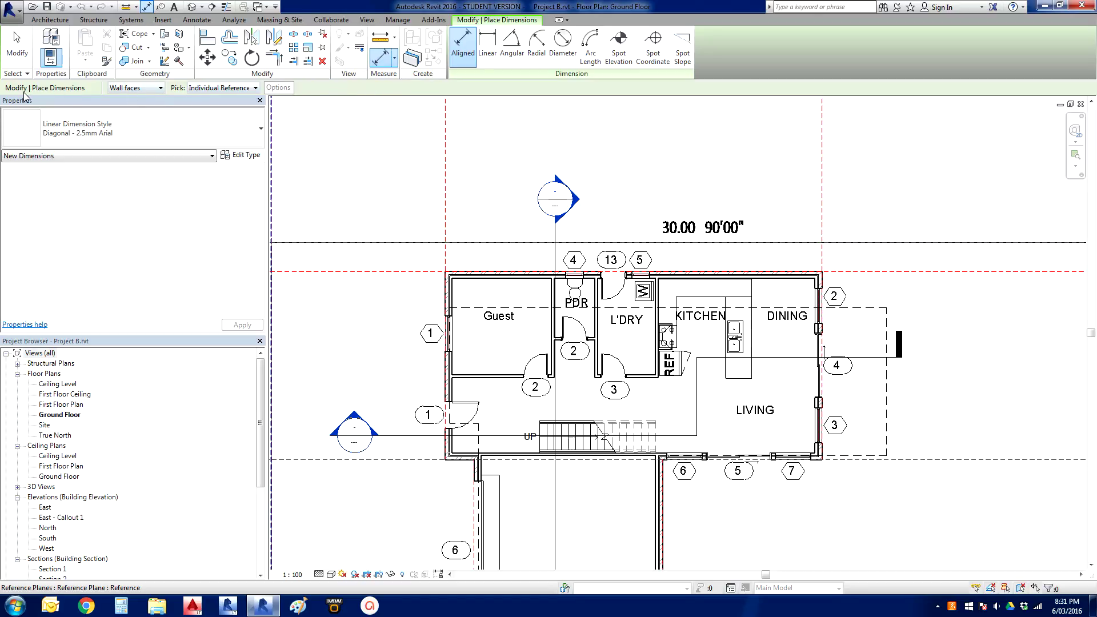
pyautogui.click(160, 89)
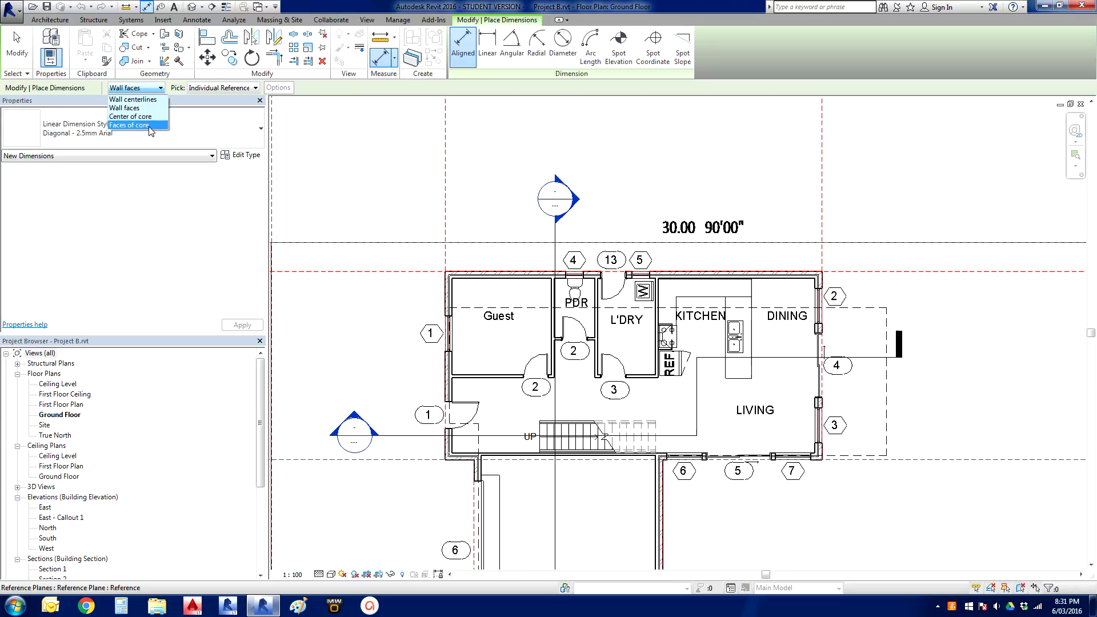
pyautogui.click(142, 108)
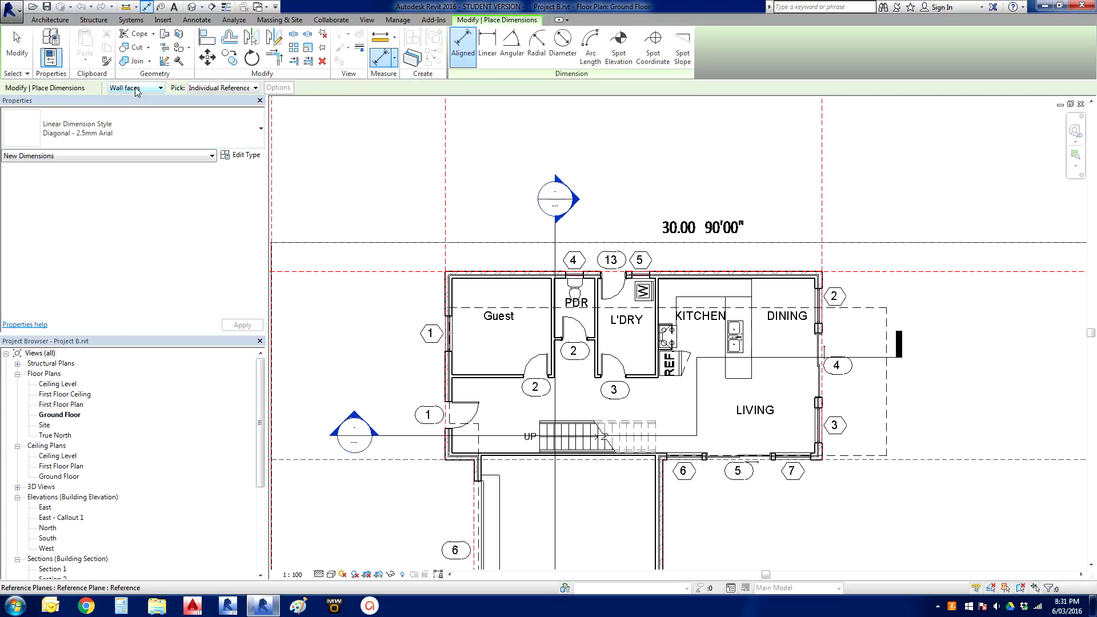
pyautogui.click(243, 89)
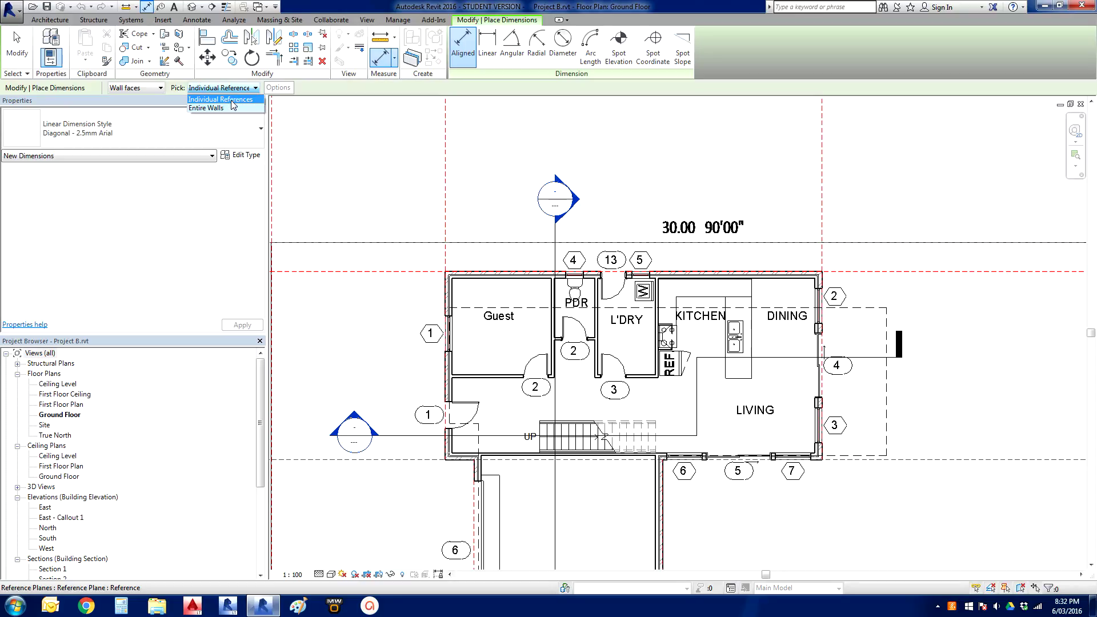
pyautogui.click(230, 100)
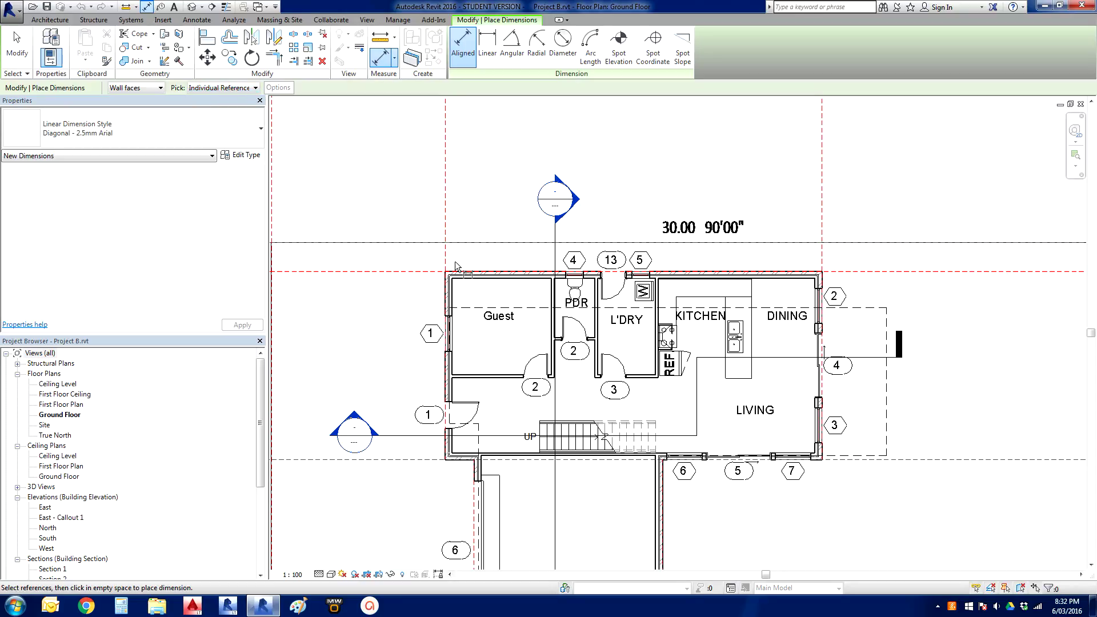
# - Zoom in and pick the left exterior wall's outer face as the dimension start
pyautogui.scroll(1, 455, 294)
pyautogui.scroll(1, 457, 295)
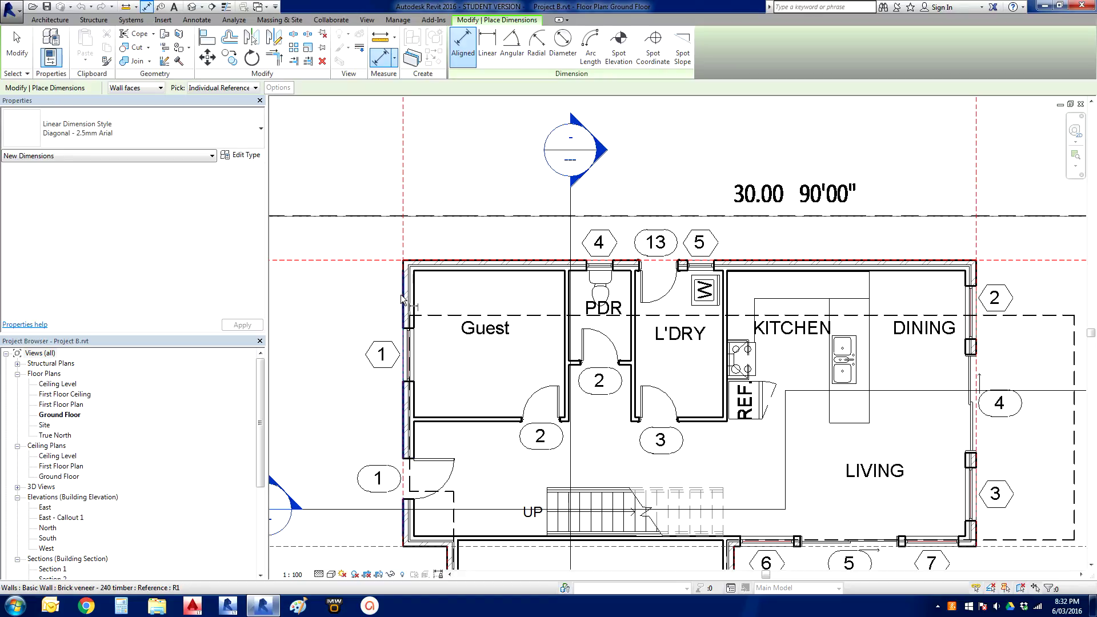
pyautogui.scroll(2, 399, 303)
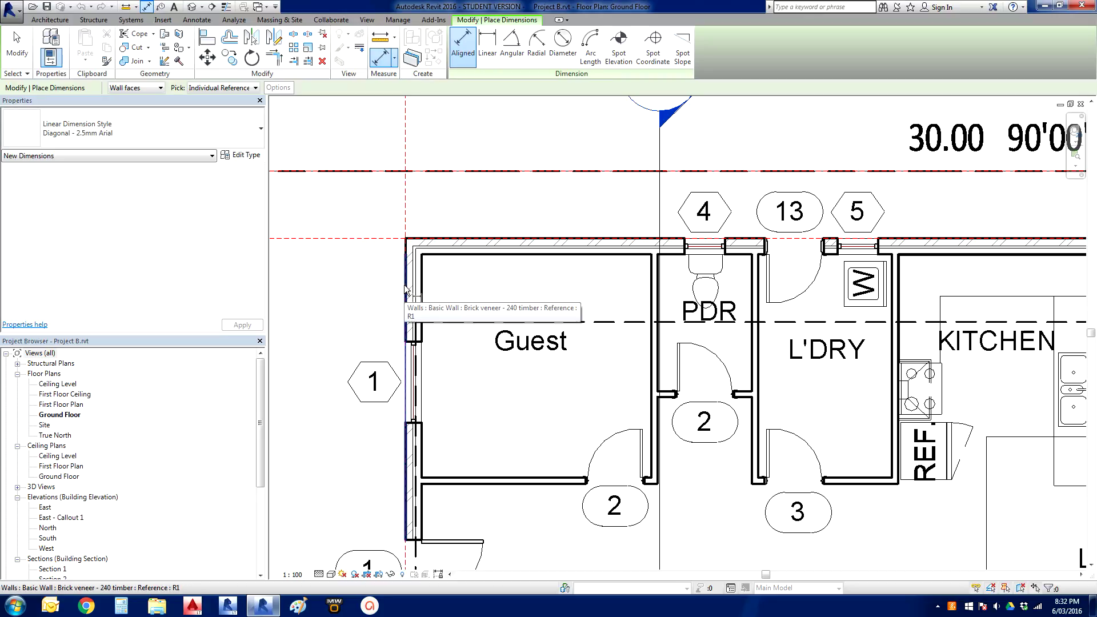
pyautogui.moveTo(405, 288); pyautogui.dragTo(399, 269, button='middle')
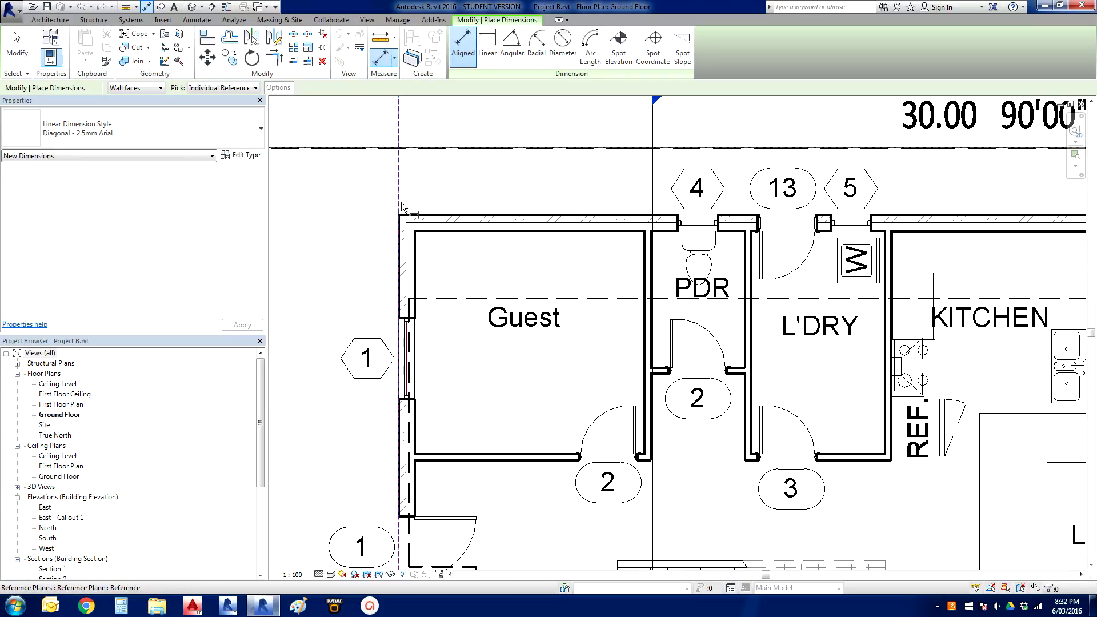
pyautogui.click(399, 263)
# - Pick the right wall face and place the 13000 dimension line above the plan
pyautogui.scroll(-2, 490, 280)
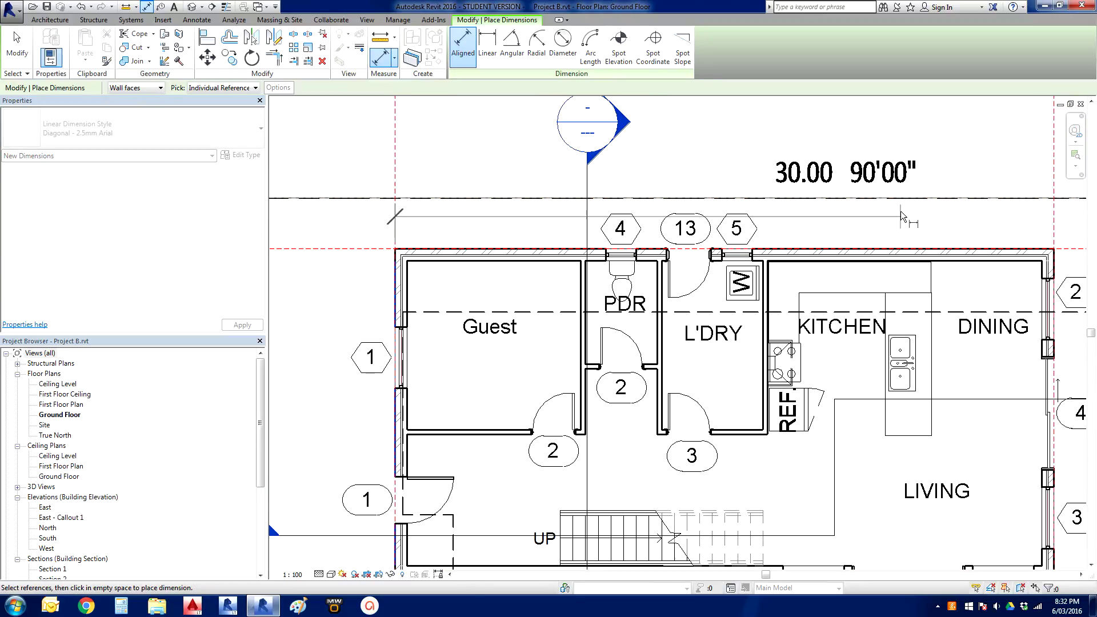
pyautogui.scroll(-1, 956, 203)
pyautogui.scroll(-1, 915, 240)
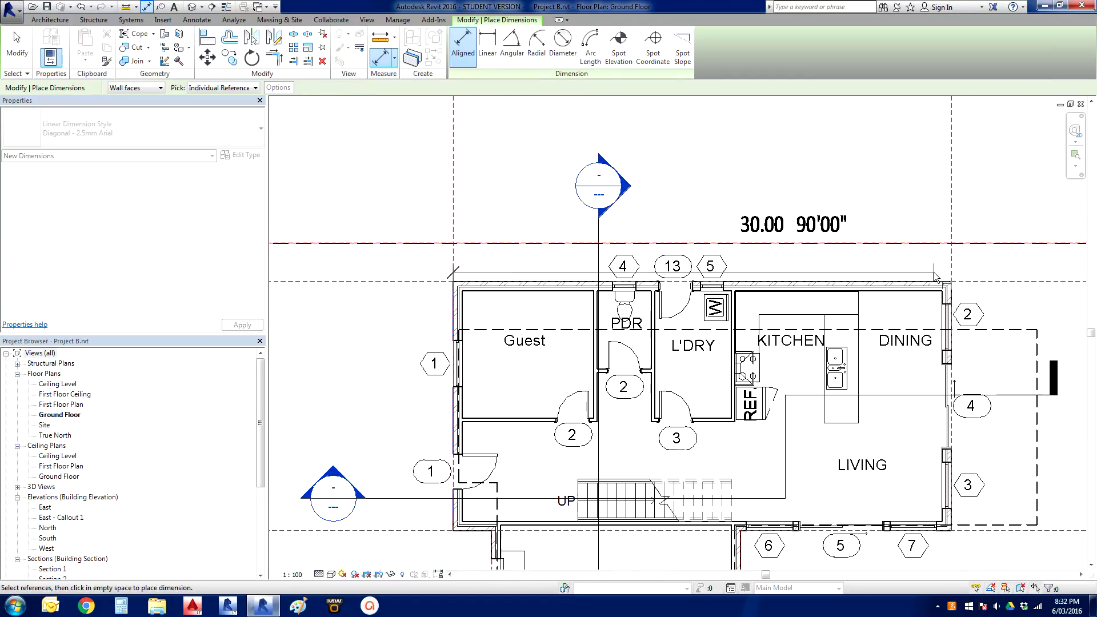
pyautogui.scroll(2, 974, 274)
pyautogui.moveTo(974, 274); pyautogui.dragTo(1020, 254, button='middle')
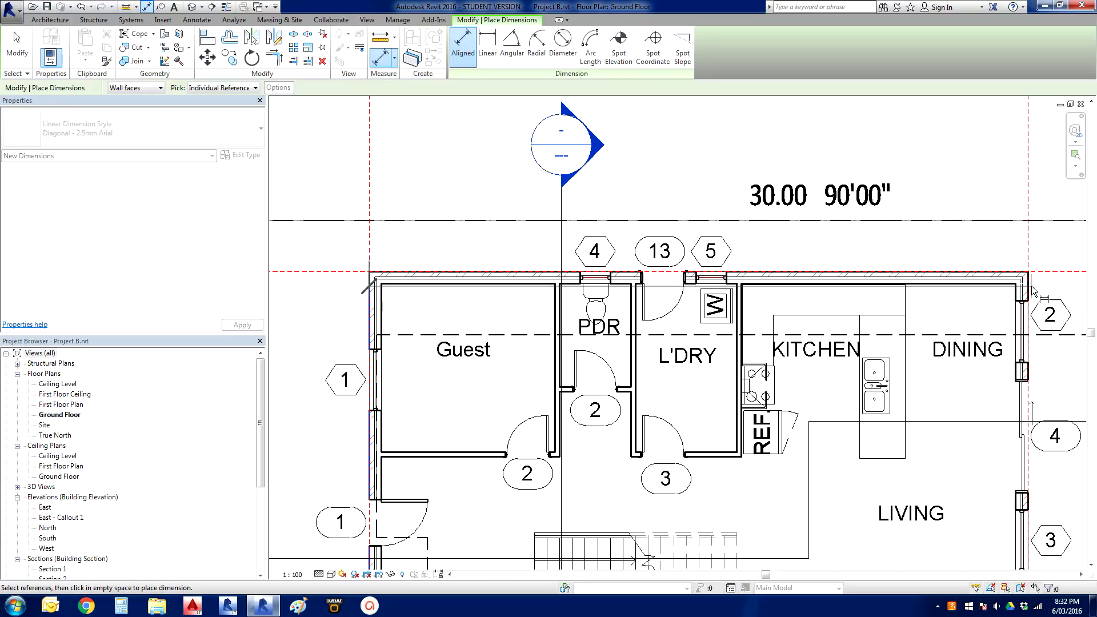
pyautogui.scroll(-3, 1032, 291)
pyautogui.moveTo(972, 286); pyautogui.dragTo(811, 209, button='middle')
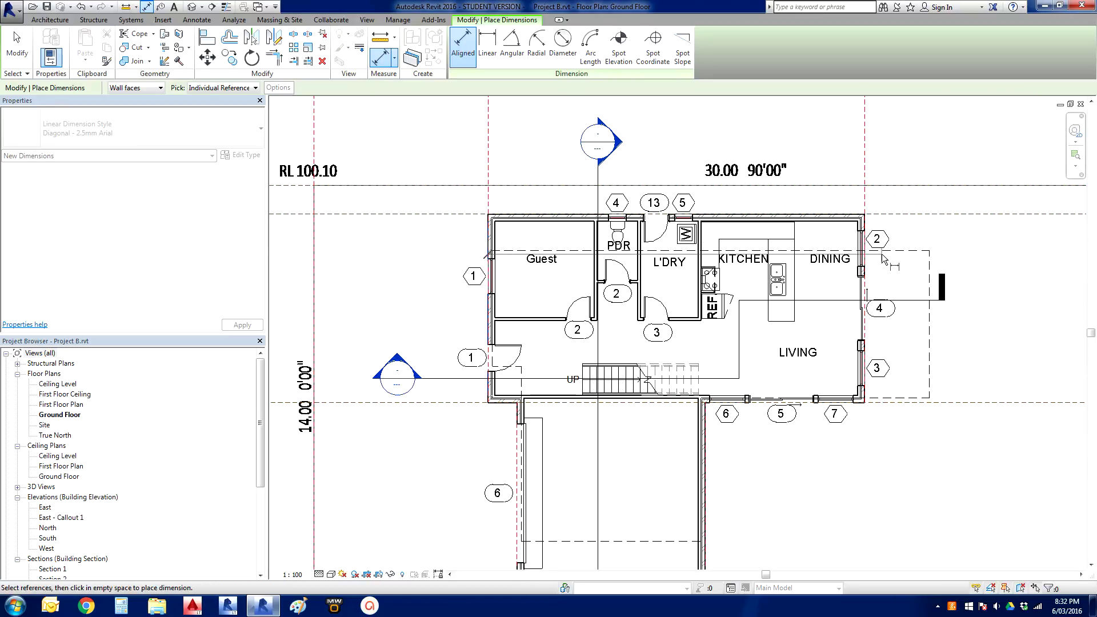
pyautogui.scroll(2, 927, 281)
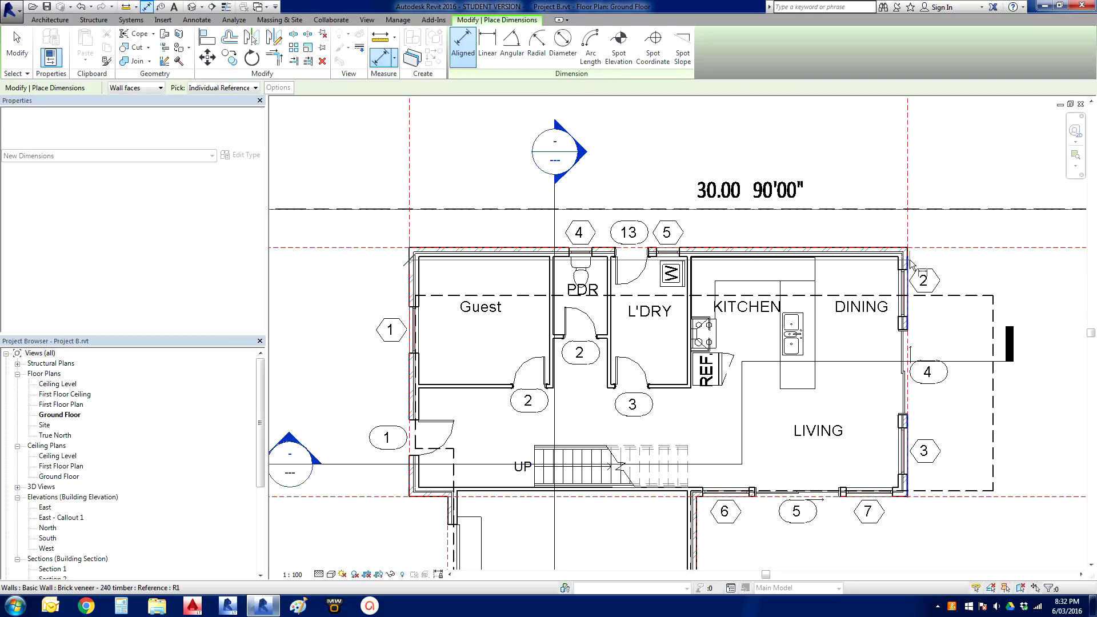
pyautogui.click(909, 264)
pyautogui.scroll(-2, 943, 246)
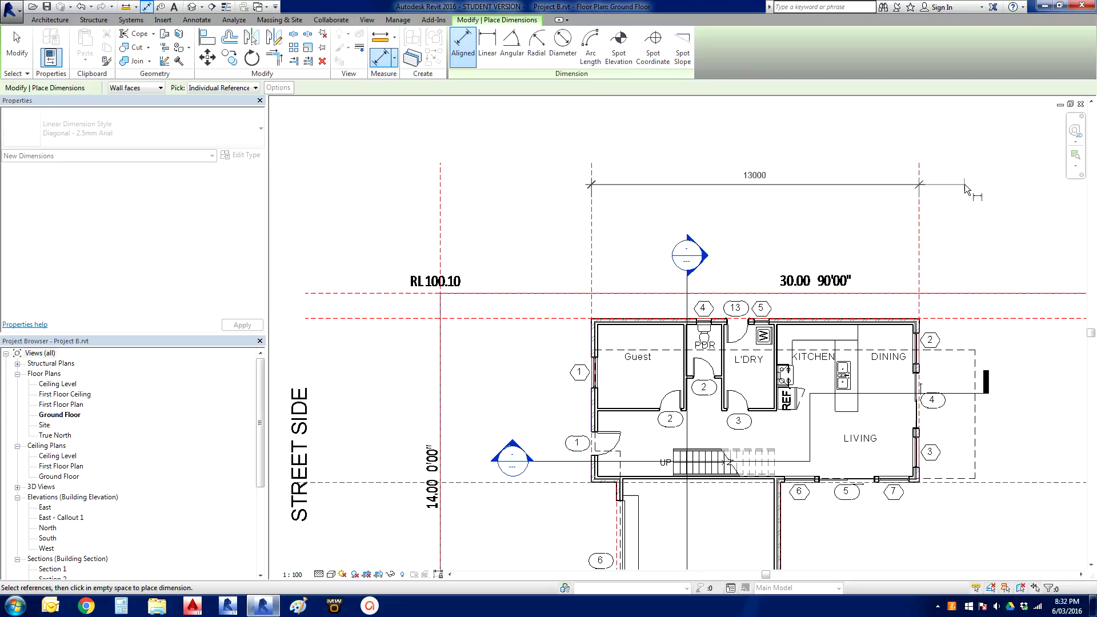
pyautogui.scroll(2, 964, 184)
pyautogui.moveTo(965, 184); pyautogui.dragTo(957, 192, button='middle')
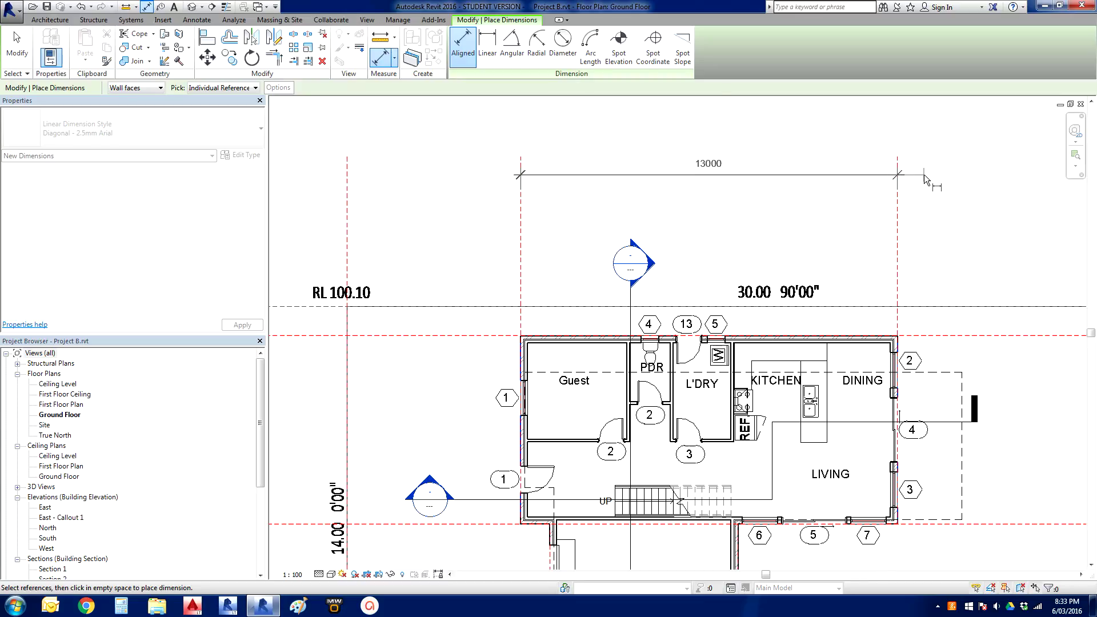
pyautogui.click(924, 174)
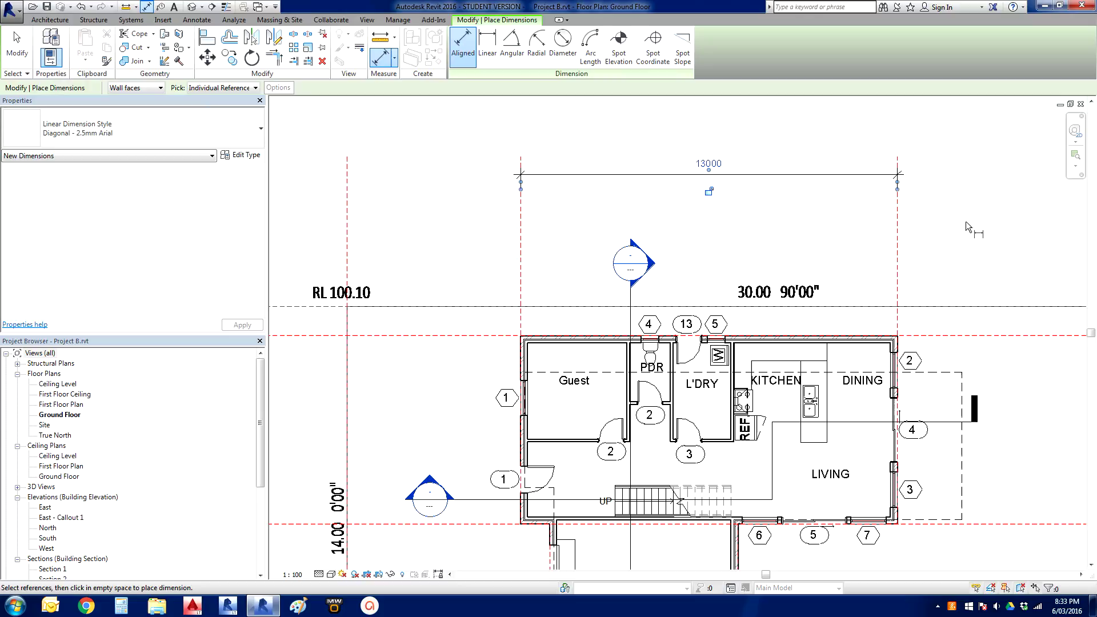
pyautogui.scroll(3, 765, 183)
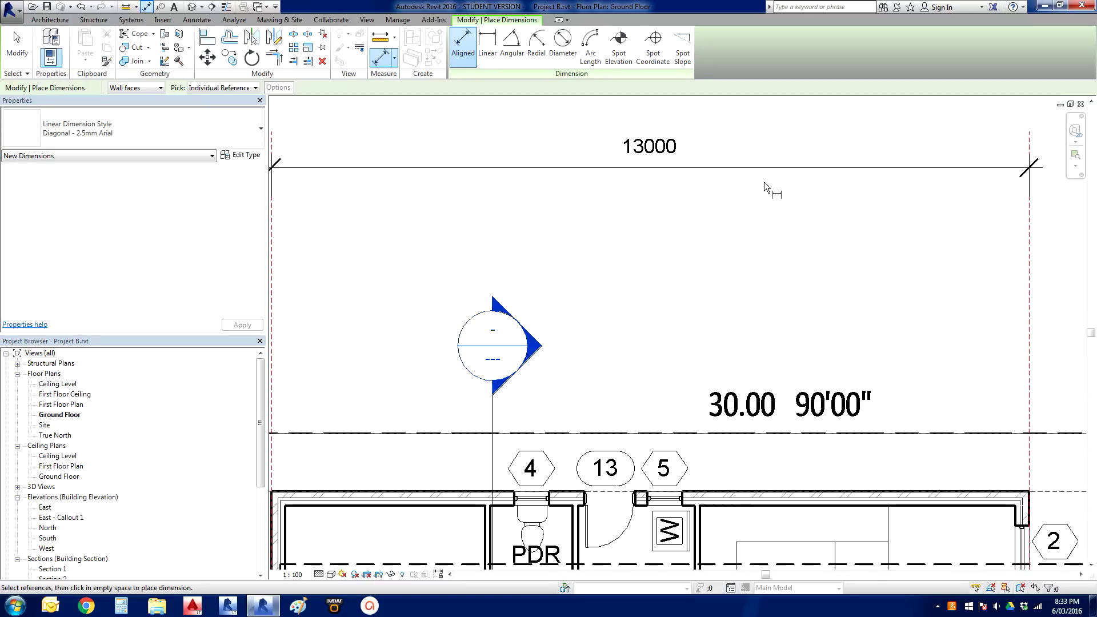
pyautogui.moveTo(763, 182); pyautogui.dragTo(763, 195, button='middle')
pyautogui.scroll(-3, 766, 194)
pyautogui.moveTo(773, 235); pyautogui.dragTo(764, 189, button='middle')
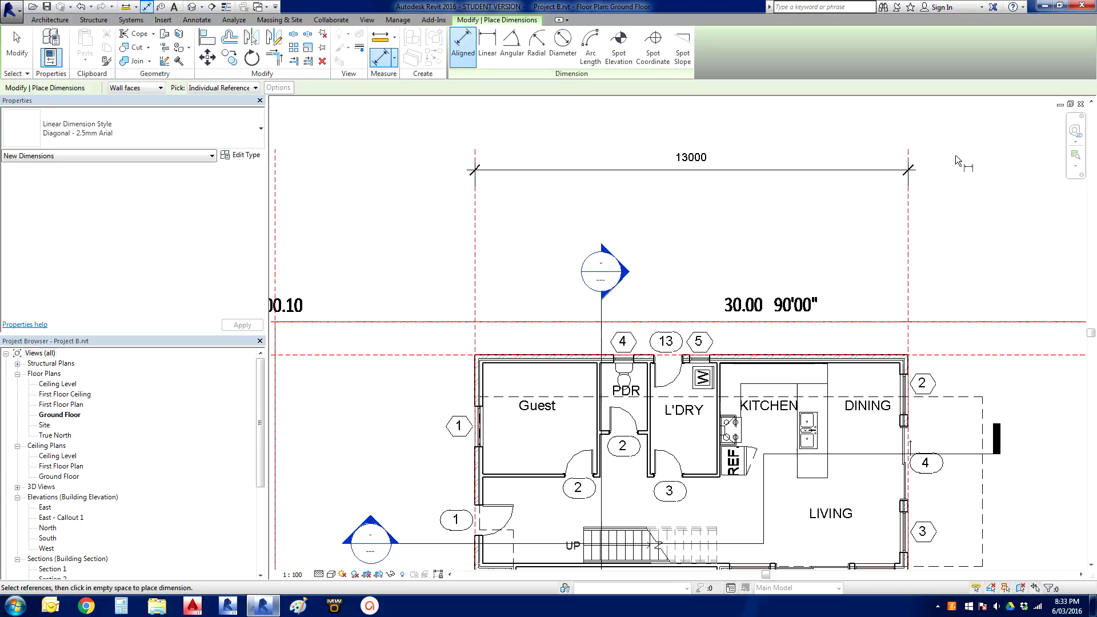
pyautogui.click(18, 43)
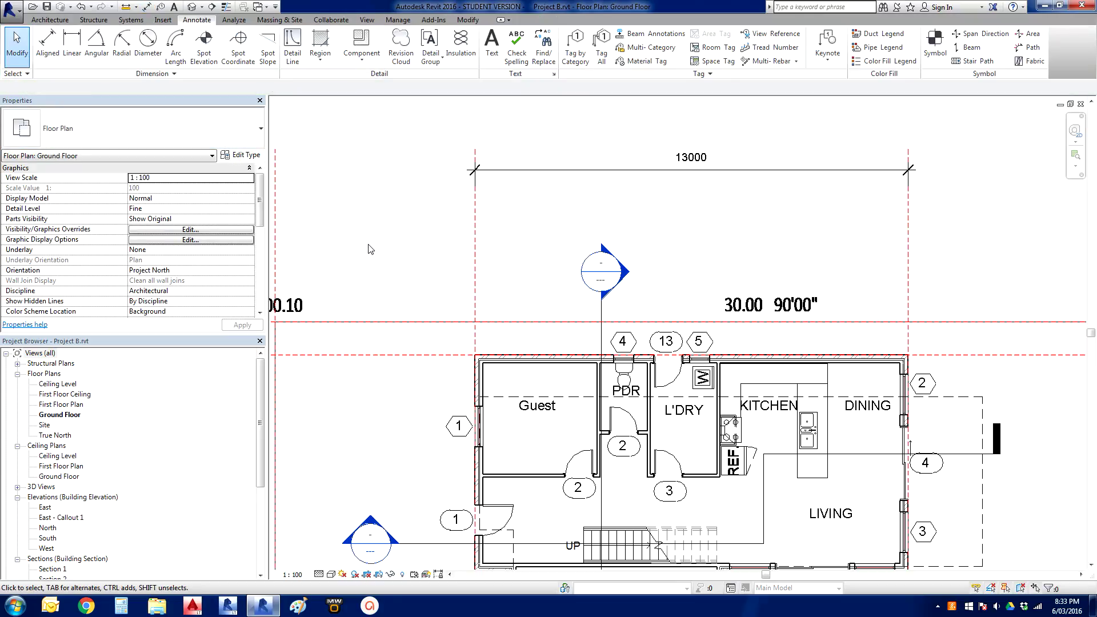
# - Start a new DI dimension string through the left wall faces, Guest/PDR wall and PDR wall
pyautogui.press('d')
pyautogui.press('i')
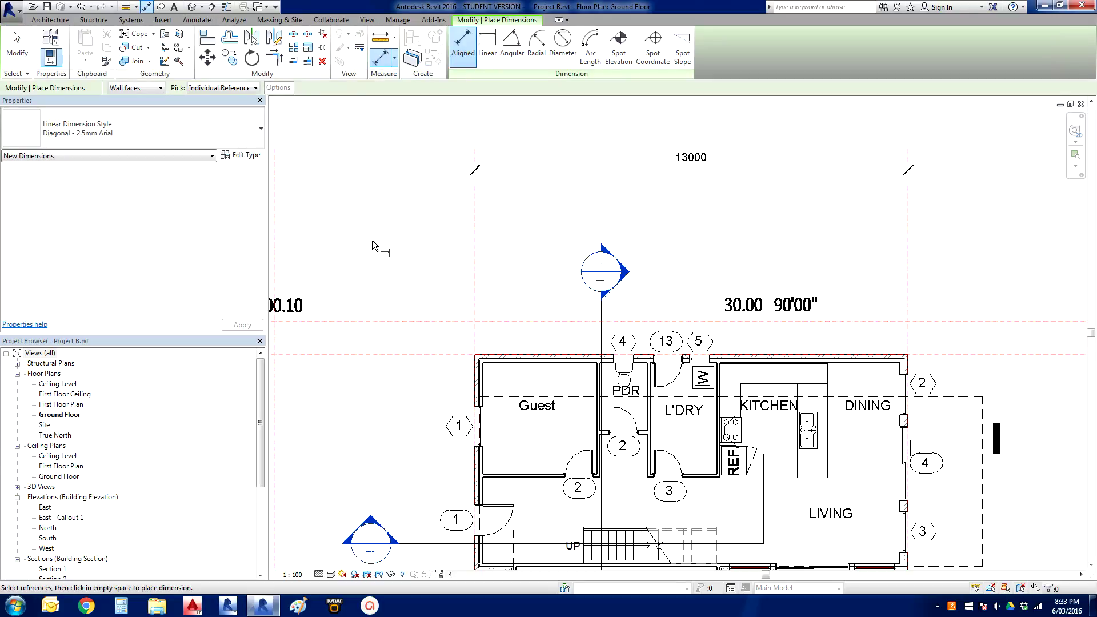
pyautogui.scroll(2, 588, 391)
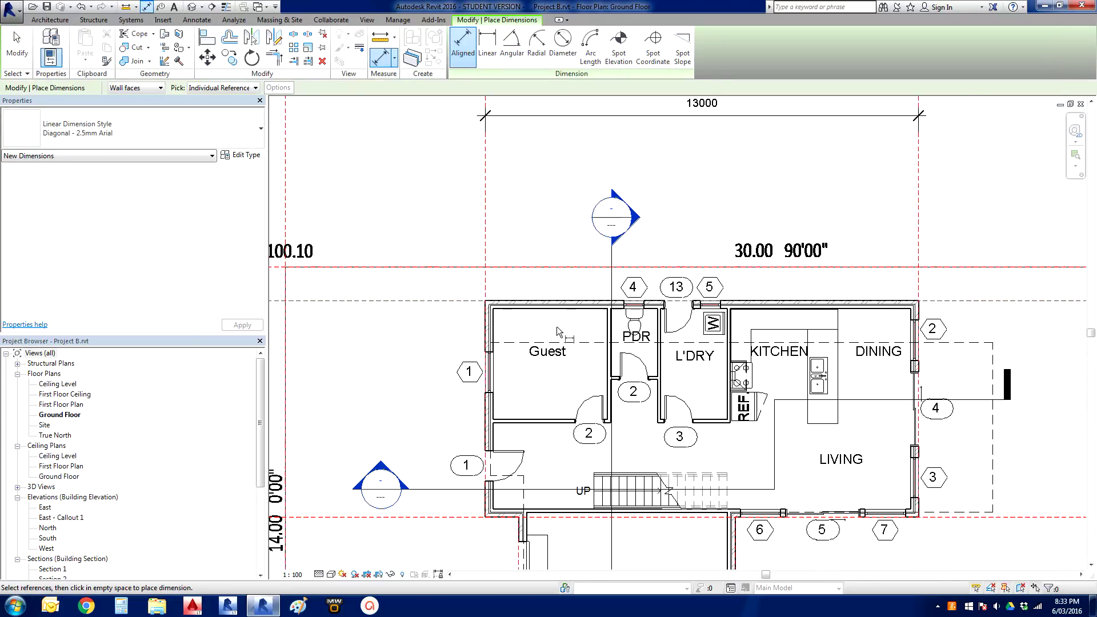
pyautogui.scroll(1, 556, 327)
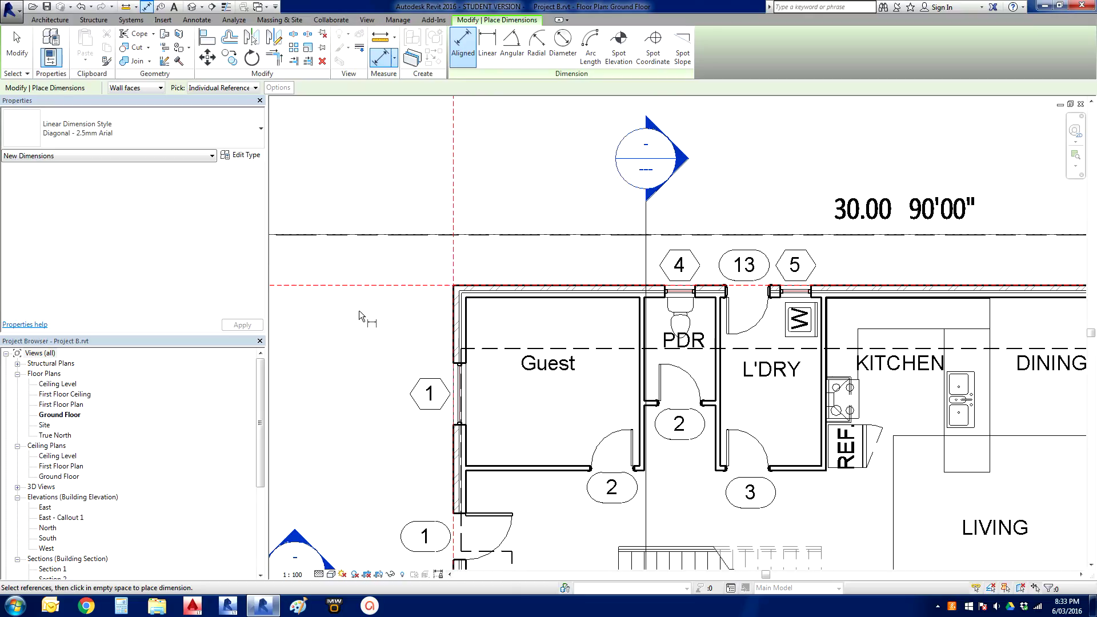
pyautogui.scroll(-1, 529, 313)
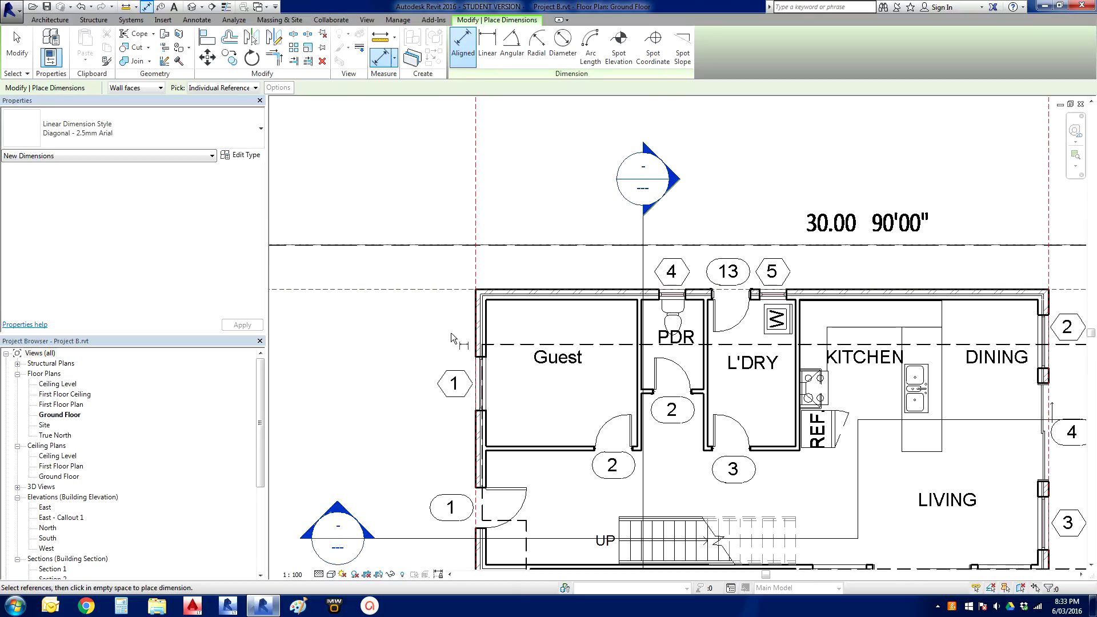
pyautogui.scroll(2, 454, 329)
pyautogui.click(487, 317)
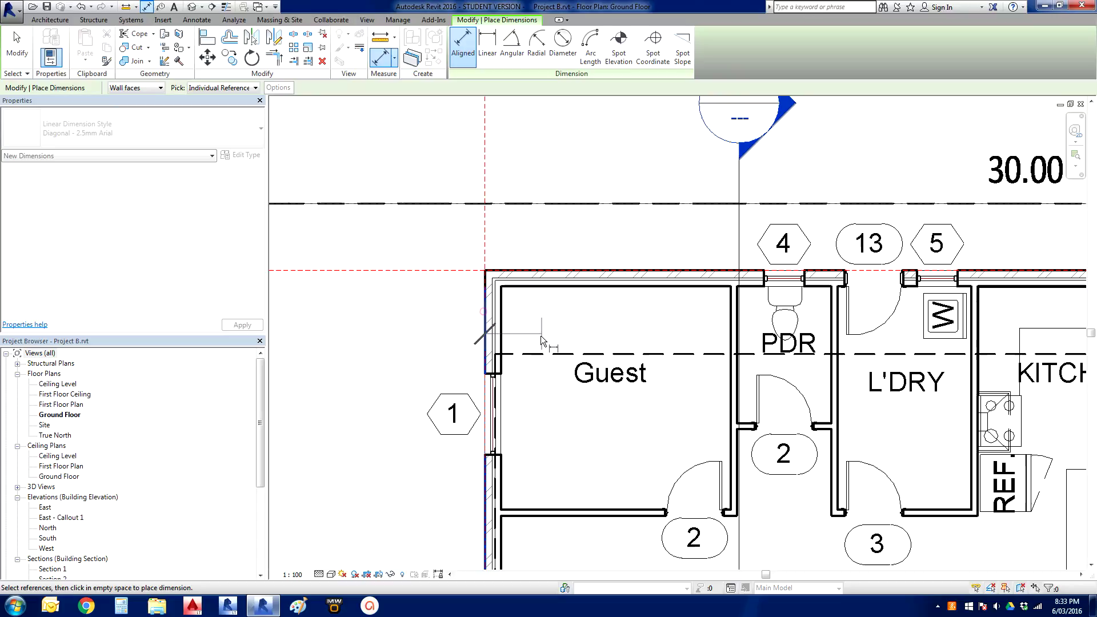
pyautogui.click(503, 309)
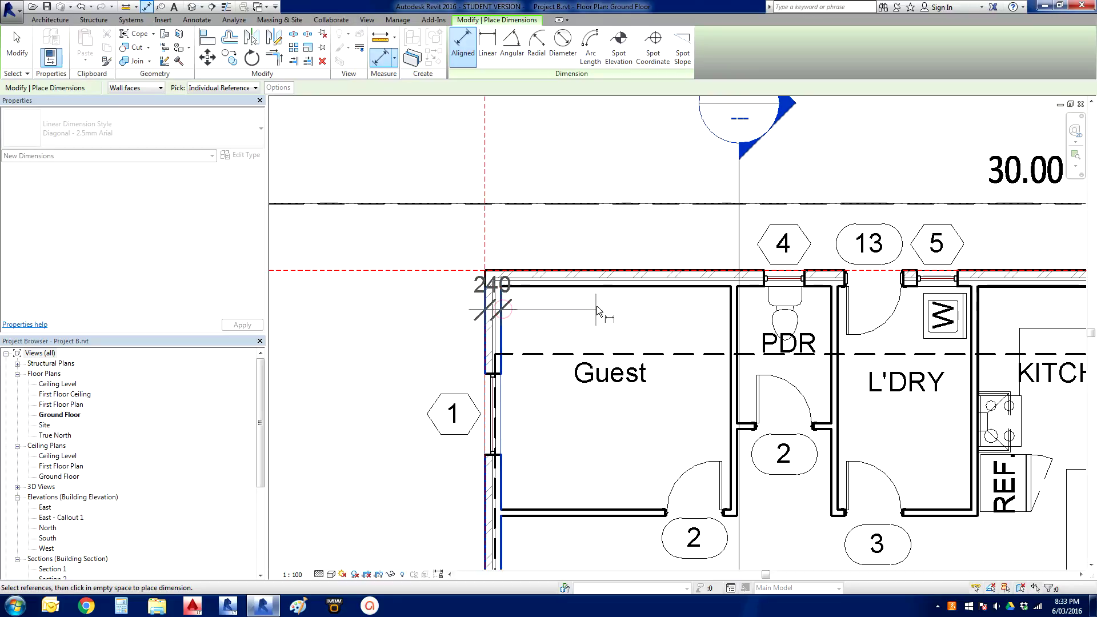
pyautogui.click(730, 318)
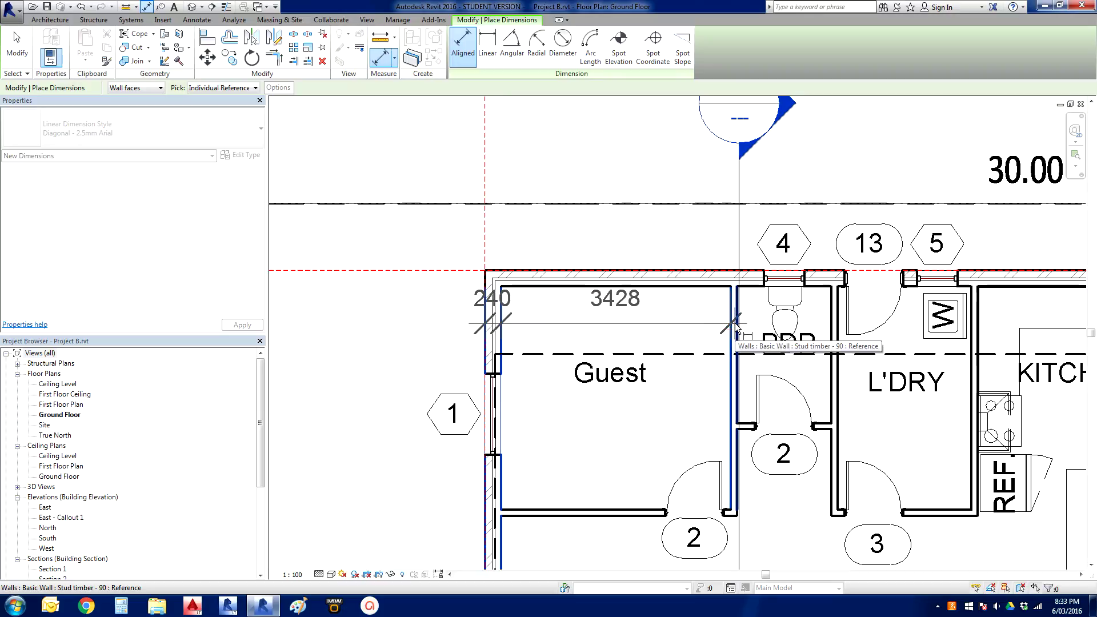
pyautogui.click(736, 325)
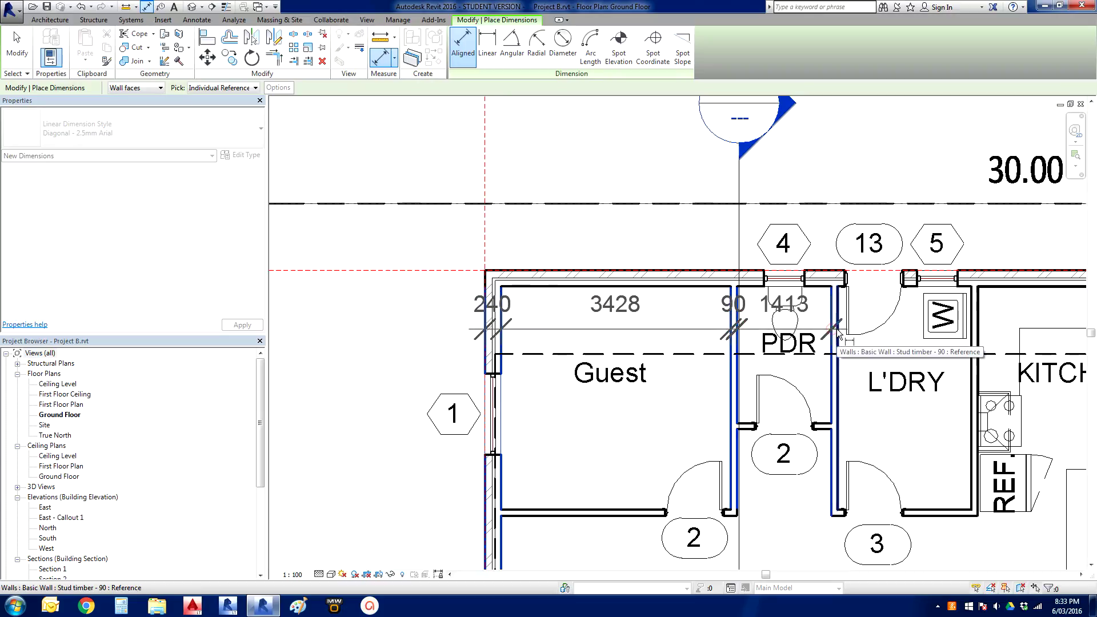
pyautogui.click(837, 334)
# - Add the L'DRY right wall and the outer east wall face to the string
pyautogui.moveTo(837, 335); pyautogui.dragTo(540, 302, button='middle')
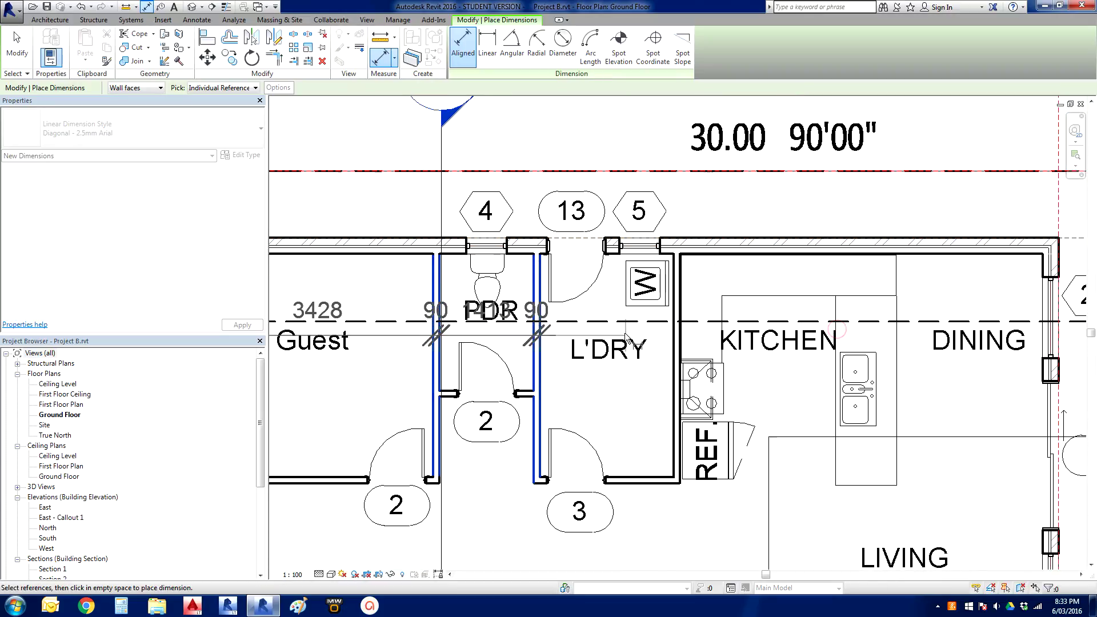
pyautogui.click(672, 350)
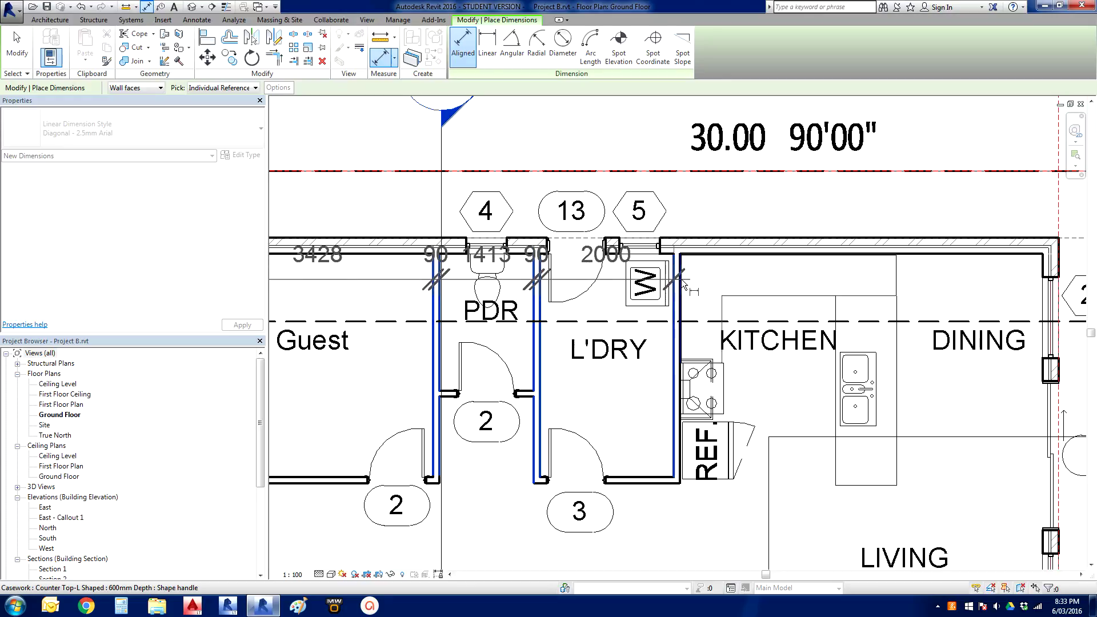
pyautogui.scroll(3, 692, 330)
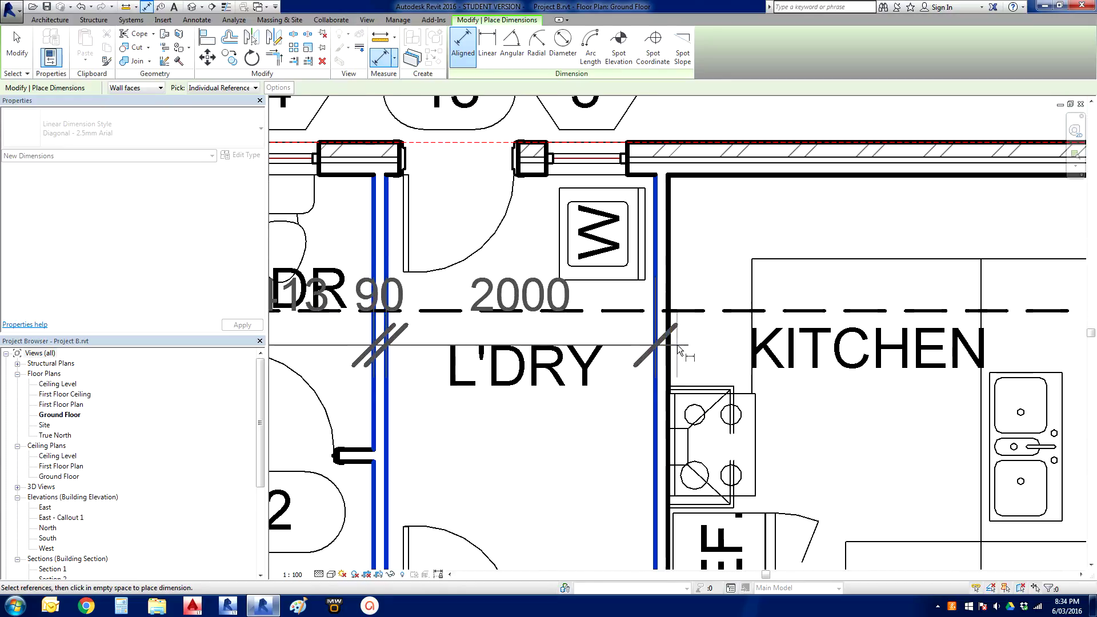
pyautogui.scroll(-2, 677, 344)
pyautogui.scroll(3, 666, 274)
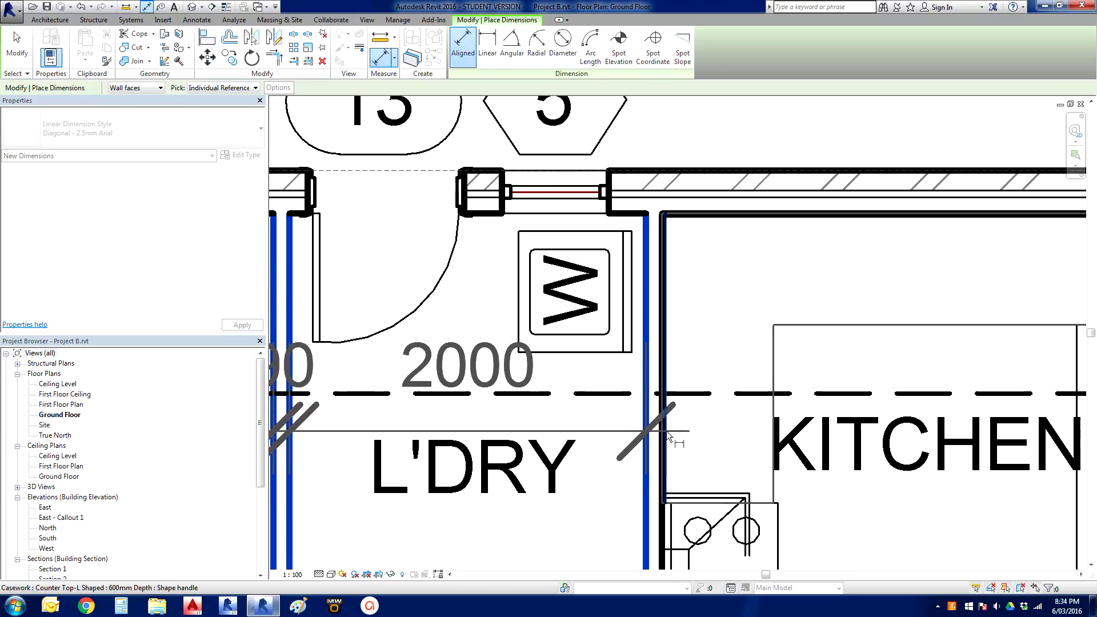
pyautogui.moveTo(665, 510); pyautogui.dragTo(666, 352, button='middle')
pyautogui.scroll(-2, 664, 380)
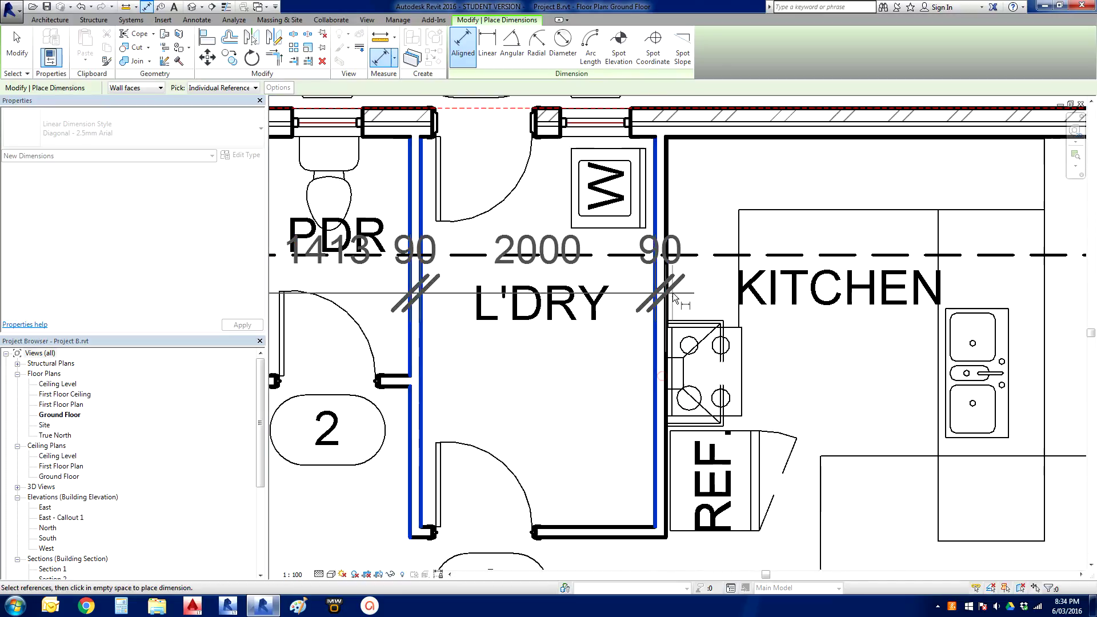
pyautogui.scroll(-2, 710, 307)
pyautogui.scroll(1, 807, 290)
pyautogui.scroll(-1, 982, 320)
pyautogui.moveTo(981, 320); pyautogui.dragTo(769, 333, button='middle')
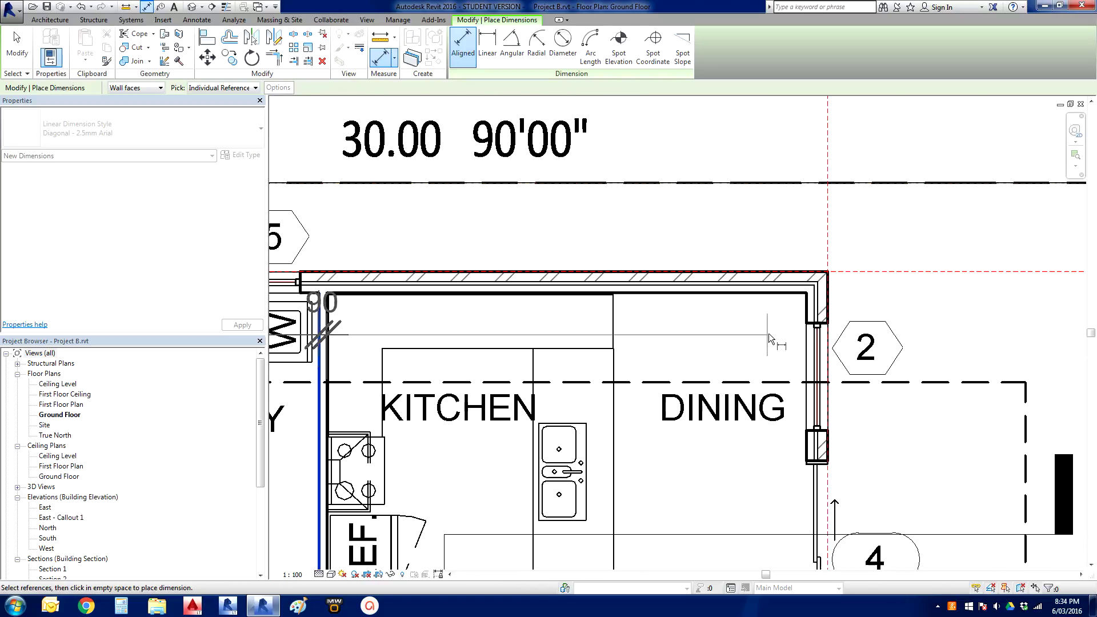
pyautogui.scroll(2, 769, 334)
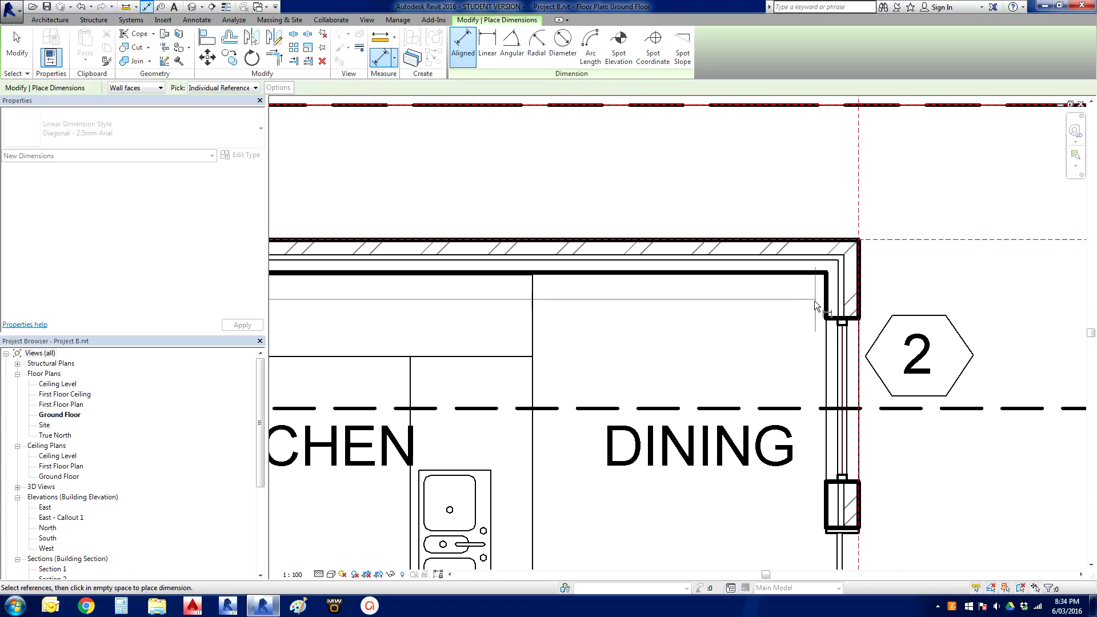
pyautogui.click(859, 293)
# - Finish the string (240, 3428, 90, 1413, 90, 2000, 90, 5410, 240) below the 13000 dimension
pyautogui.scroll(-3, 846, 300)
pyautogui.scroll(-1, 846, 300)
pyautogui.moveTo(677, 205)
pyautogui.mouseDown(button='middle')
pyautogui.moveTo(874, 328)
pyautogui.moveTo(834, 223)
pyautogui.mouseUp(button='middle')
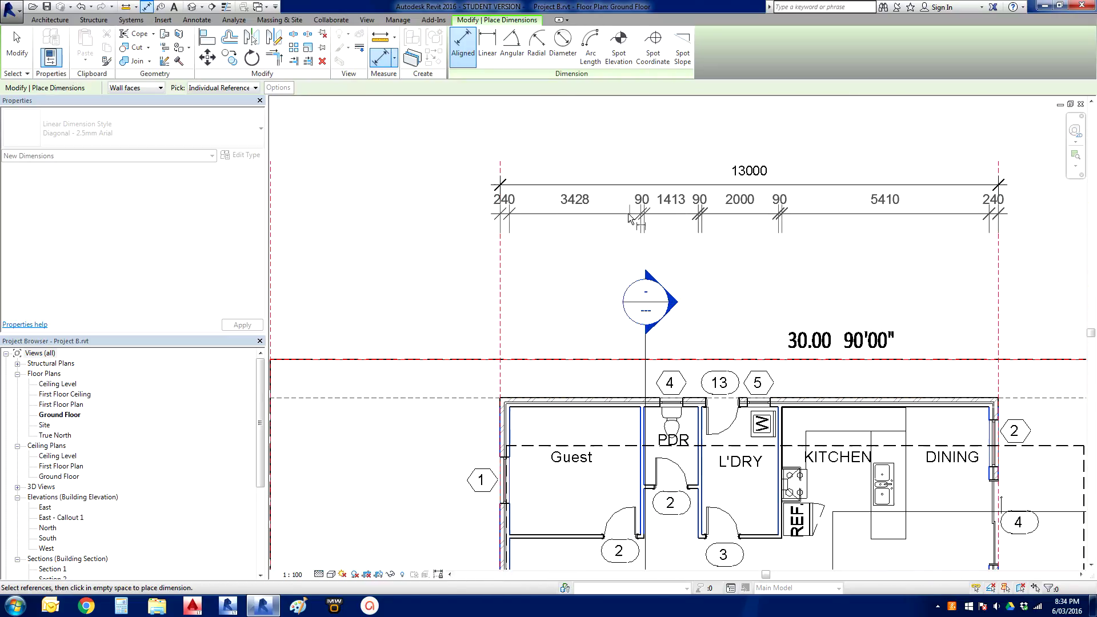
pyautogui.scroll(1, 454, 219)
pyautogui.scroll(3, 390, 201)
pyautogui.moveTo(382, 219)
pyautogui.mouseDown(button='middle')
pyautogui.moveTo(378, 275)
pyautogui.moveTo(358, 292)
pyautogui.mouseUp(button='middle')
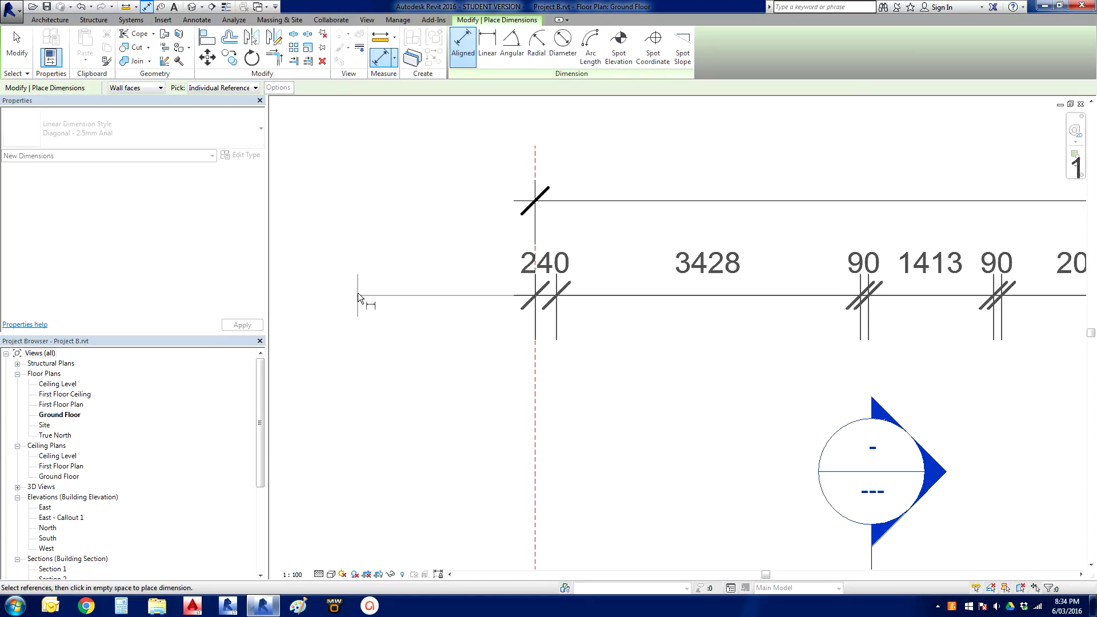
pyautogui.scroll(1, 331, 271)
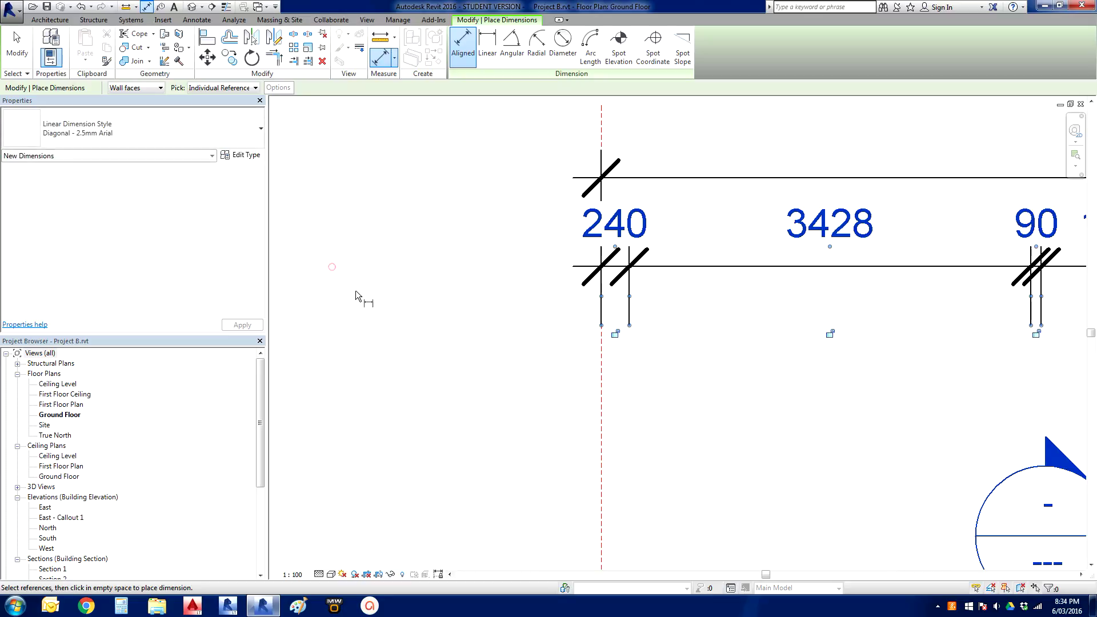
pyautogui.scroll(-5, 355, 291)
pyautogui.moveTo(384, 313); pyautogui.dragTo(394, 260, button='middle')
pyautogui.press('Escape')
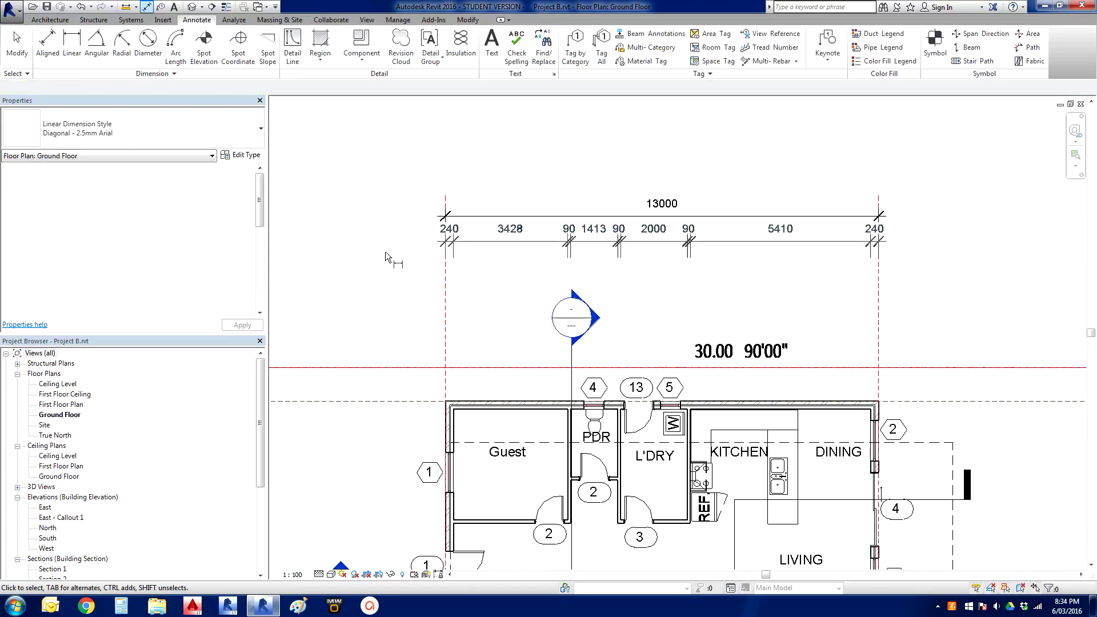
pyautogui.press('Escape')
pyautogui.scroll(2, 531, 267)
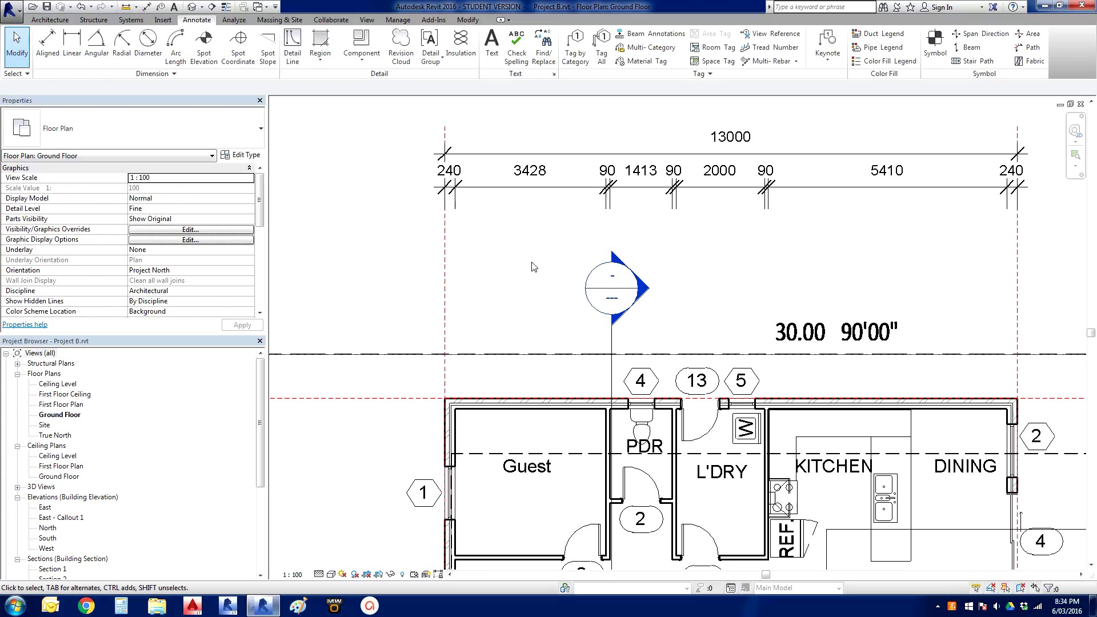
pyautogui.moveTo(532, 266); pyautogui.dragTo(507, 270, button='middle')
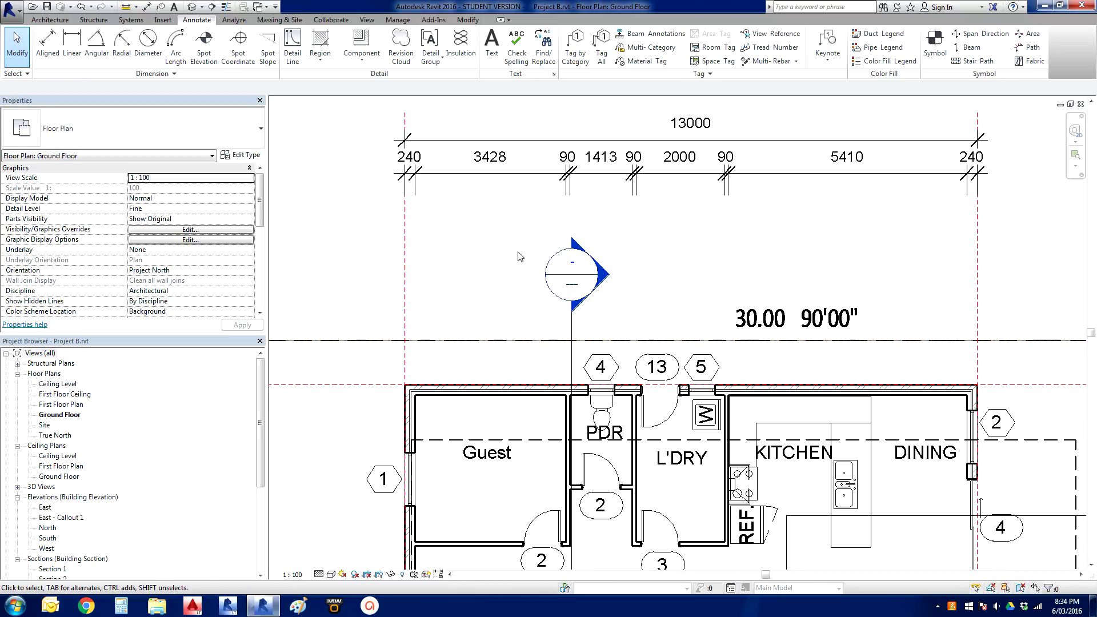
pyautogui.moveTo(514, 390); pyautogui.dragTo(526, 377, button='middle')
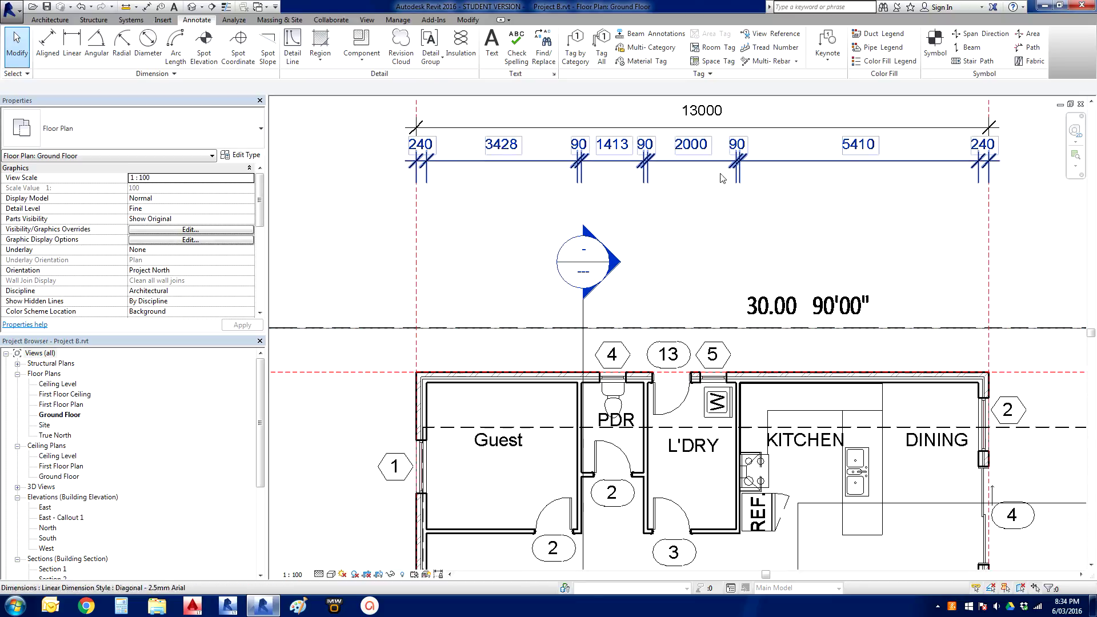
pyautogui.moveTo(510, 320); pyautogui.dragTo(531, 305, button='middle')
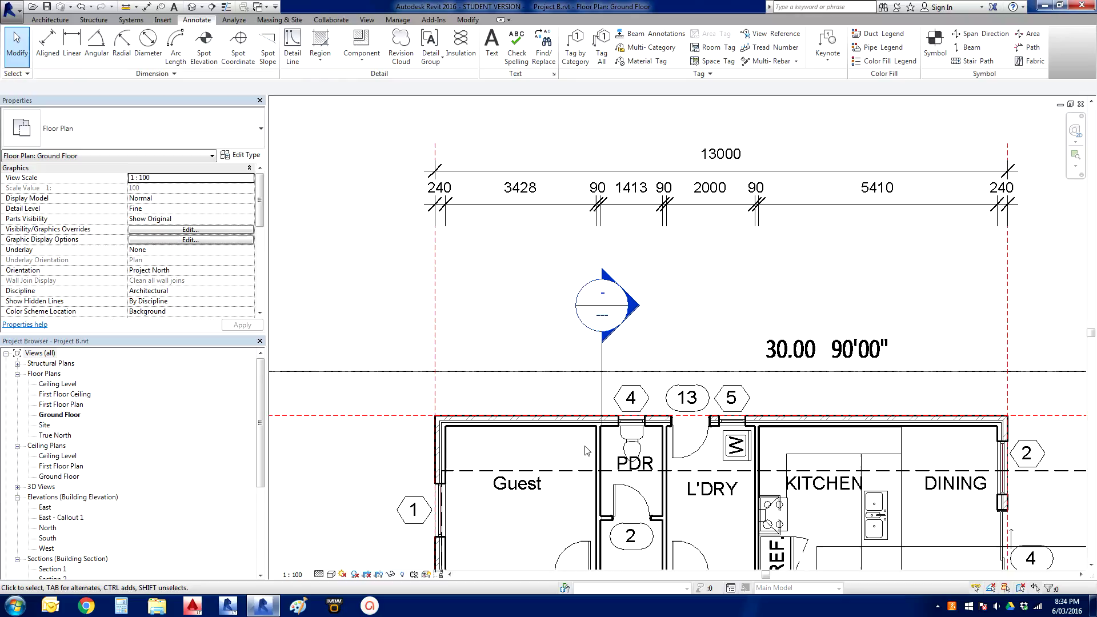
pyautogui.moveTo(598, 449); pyautogui.dragTo(604, 424, button='middle')
pyautogui.scroll(-1, 606, 423)
pyautogui.scroll(2, 617, 420)
pyautogui.scroll(-2, 628, 415)
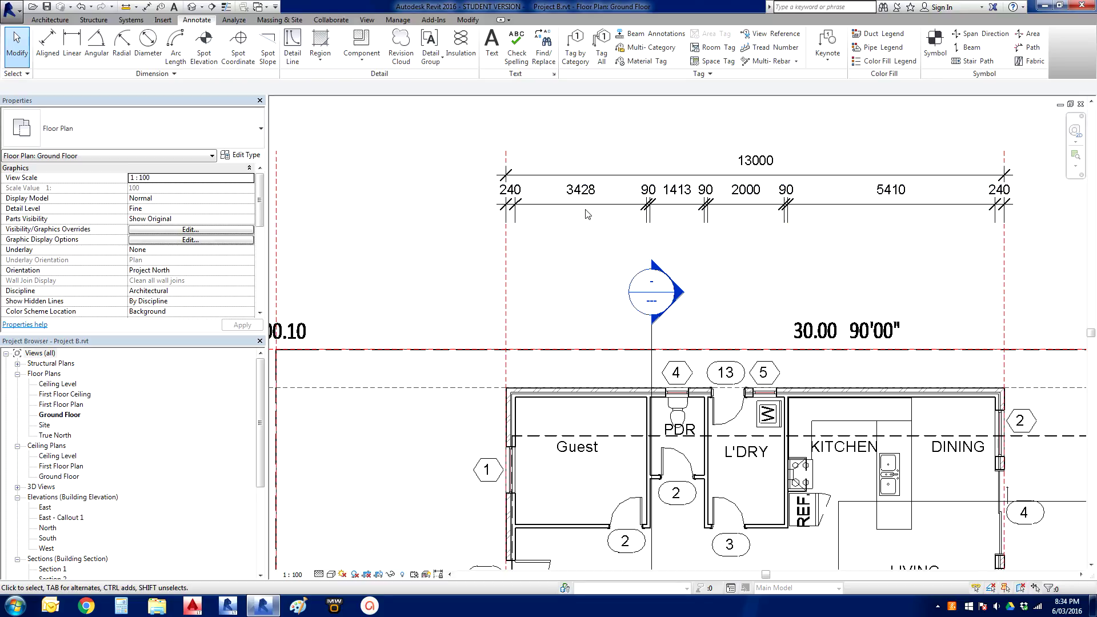
# - Select the Guest/PDR wall and change its 3428 temporary dimension to 3500
pyautogui.scroll(2, 632, 438)
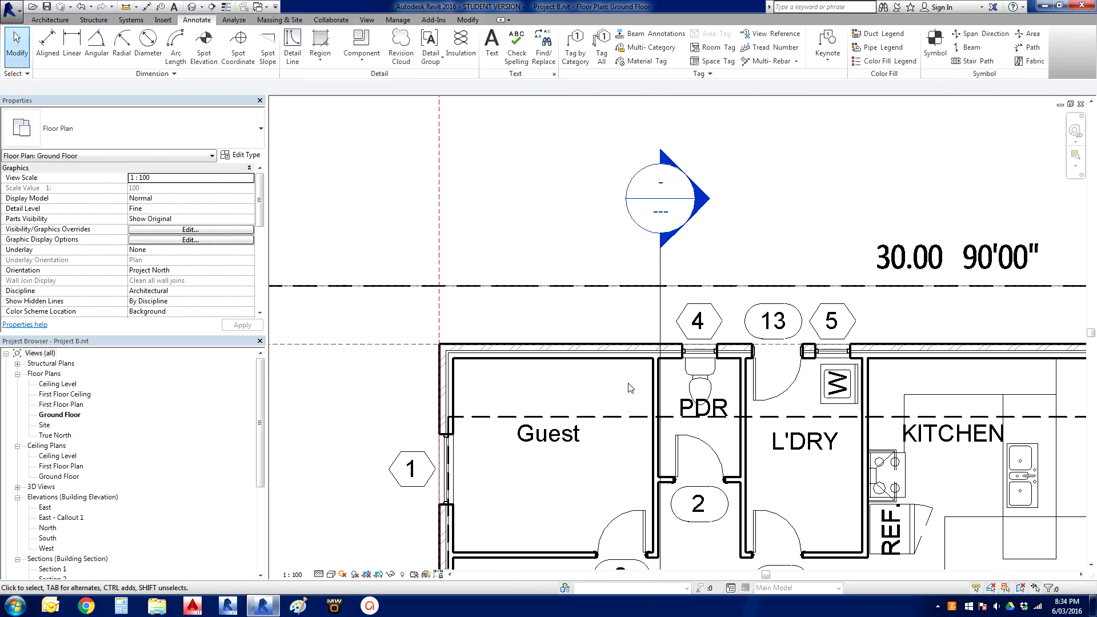
pyautogui.click(653, 376)
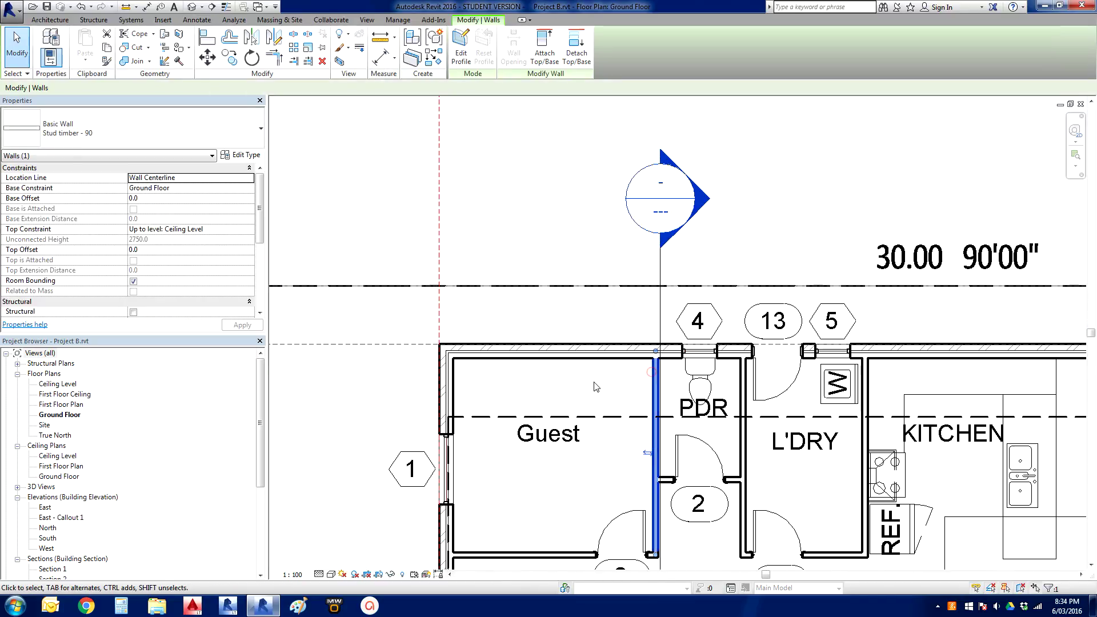
pyautogui.scroll(-3, 594, 320)
pyautogui.scroll(-1, 578, 291)
pyautogui.scroll(1, 578, 292)
pyautogui.moveTo(577, 276)
pyautogui.mouseDown(button='middle')
pyautogui.moveTo(568, 211)
pyautogui.moveTo(546, 224)
pyautogui.mouseUp(button='middle')
pyautogui.scroll(1, 543, 182)
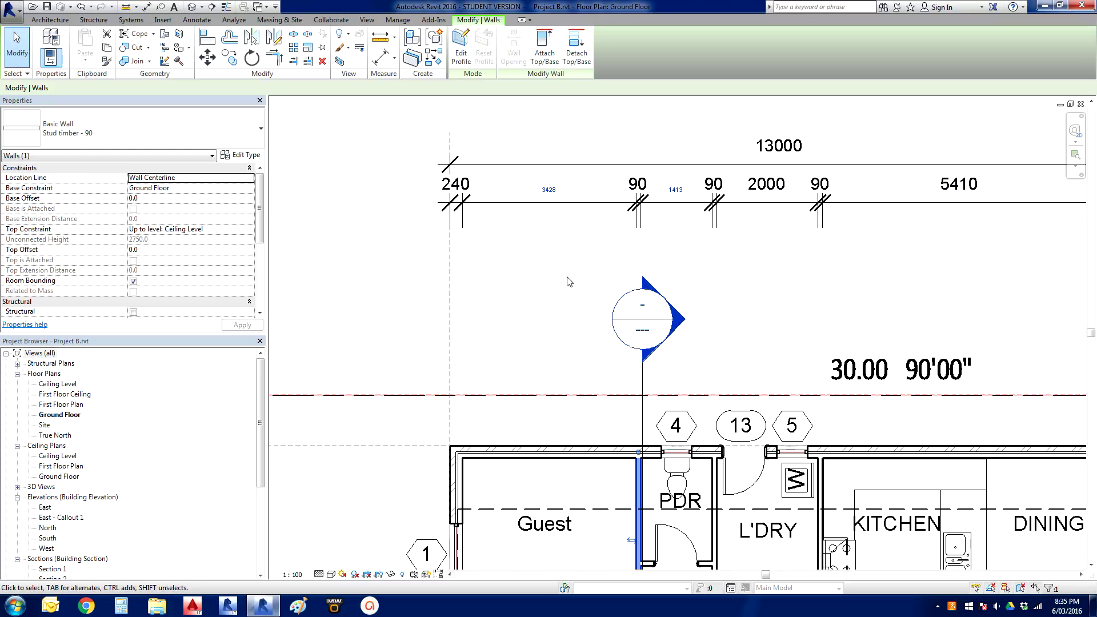
pyautogui.click(551, 192)
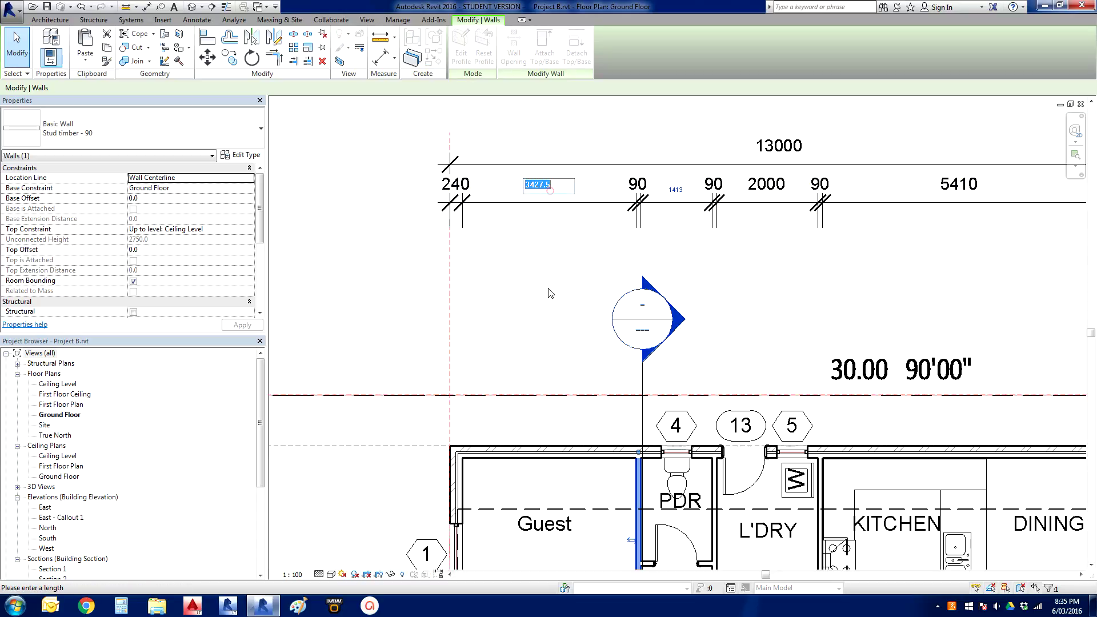
pyautogui.write('3500')
pyautogui.press('Return')
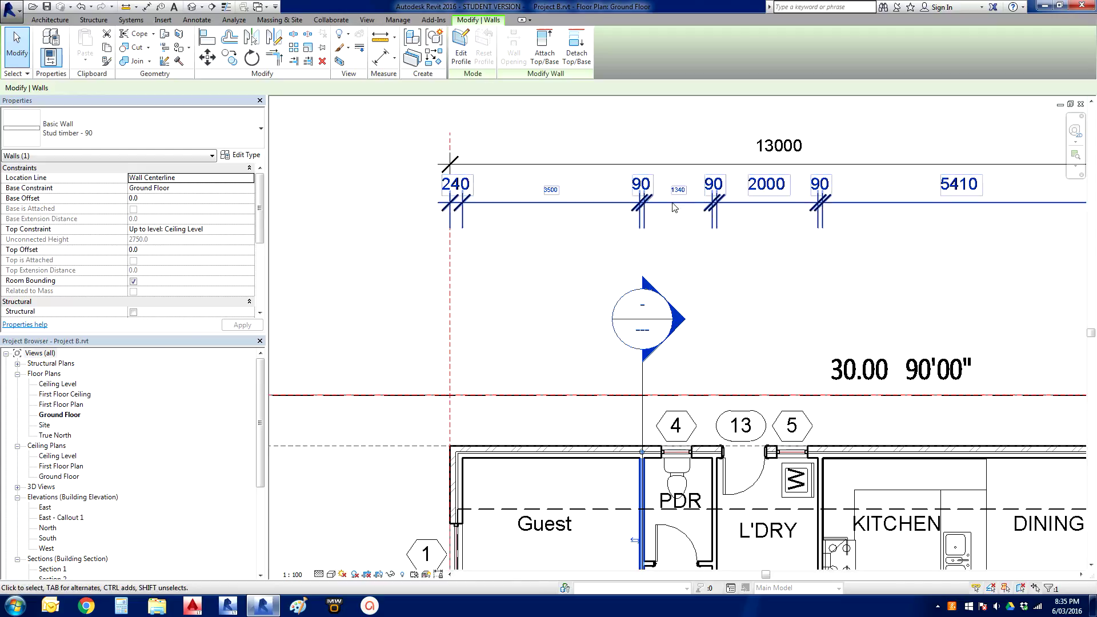
# - Deselect the wall and zoom out to show the full 13000 dimension string
pyautogui.click(737, 283)
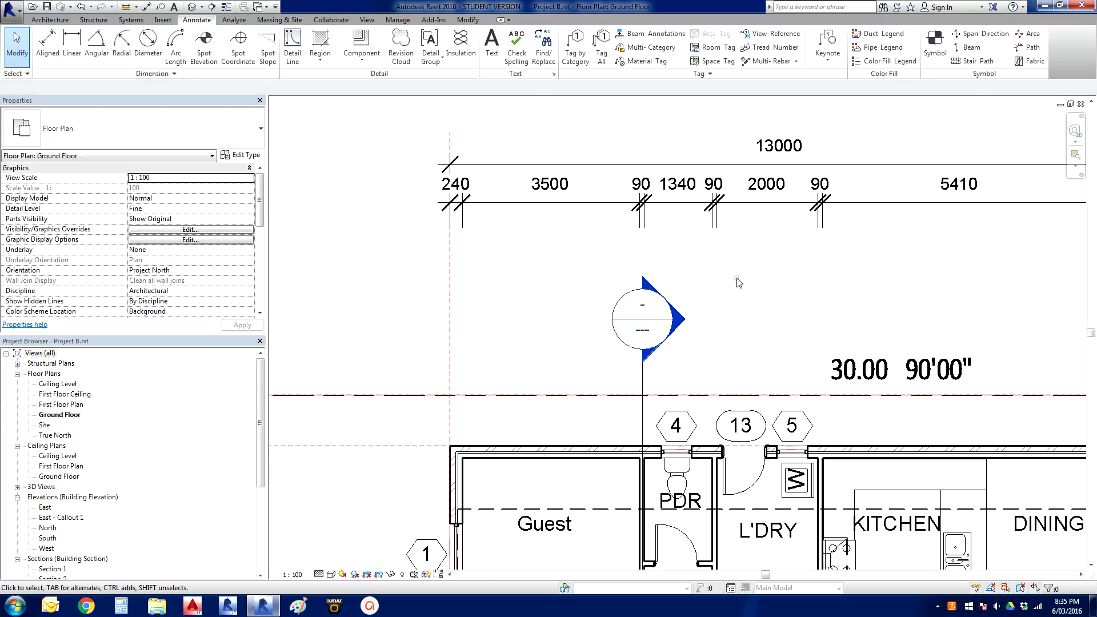
pyautogui.scroll(-3, 739, 282)
pyautogui.scroll(1, 661, 250)
pyautogui.scroll(1, 663, 252)
pyautogui.scroll(-1, 663, 252)
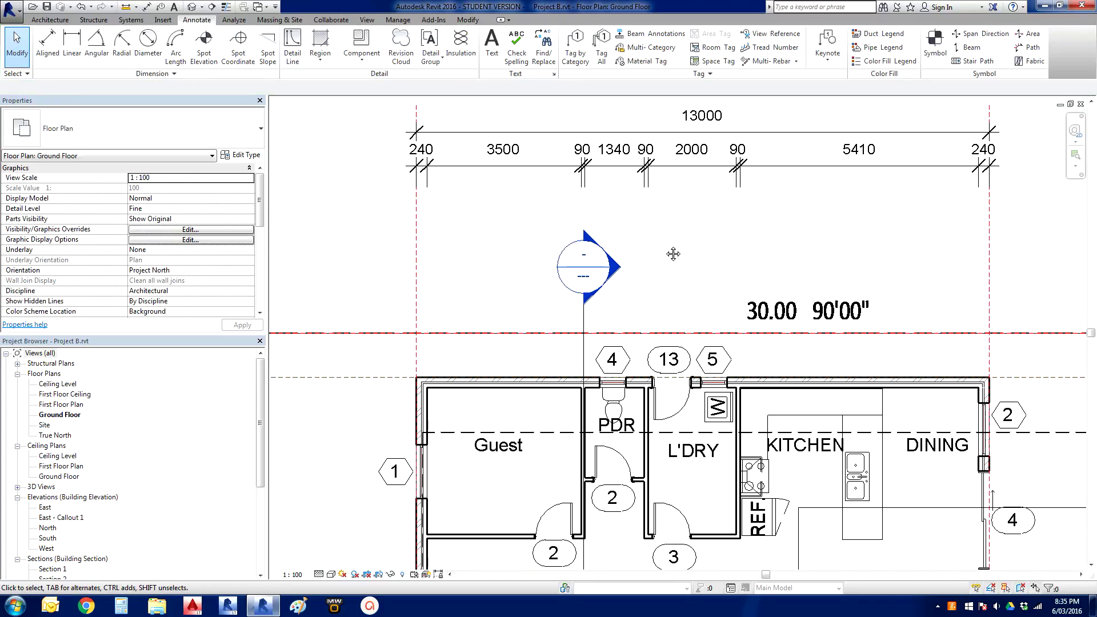
pyautogui.scroll(1, 560, 244)
pyautogui.scroll(1, 557, 412)
pyautogui.scroll(1, 557, 412)
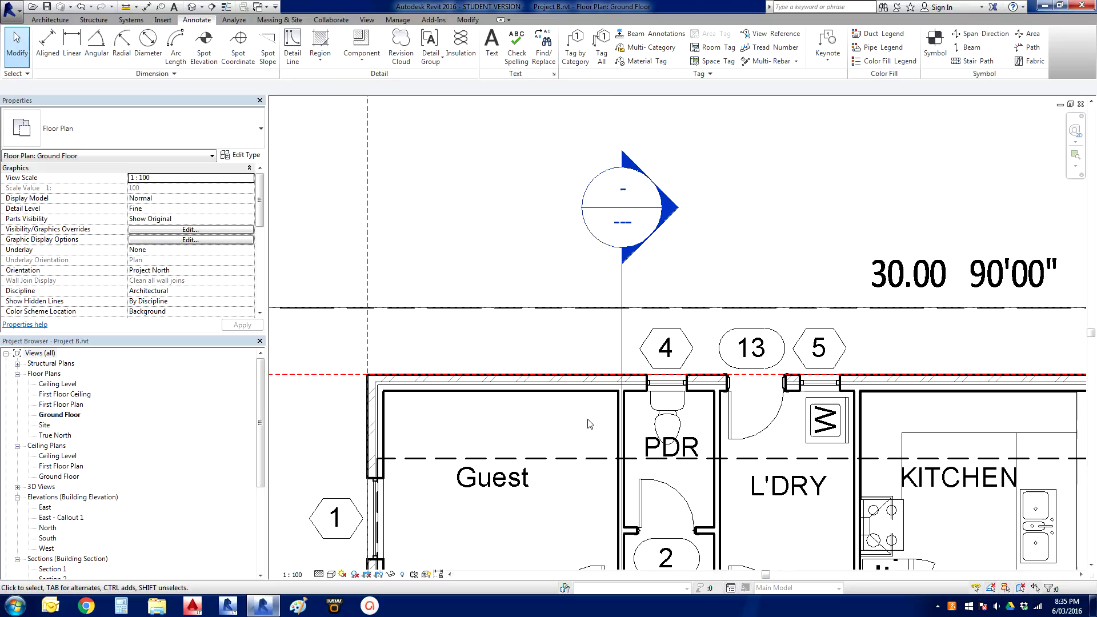
pyautogui.scroll(1, 588, 400)
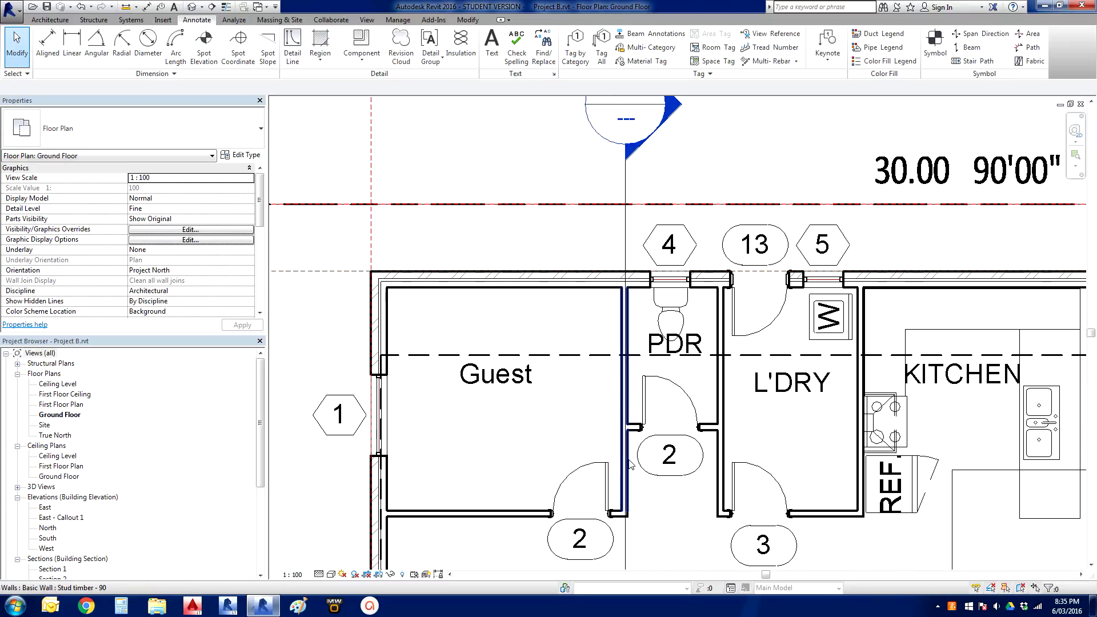
pyautogui.scroll(-1, 629, 369)
pyautogui.moveTo(566, 340); pyautogui.dragTo(587, 448, button='middle')
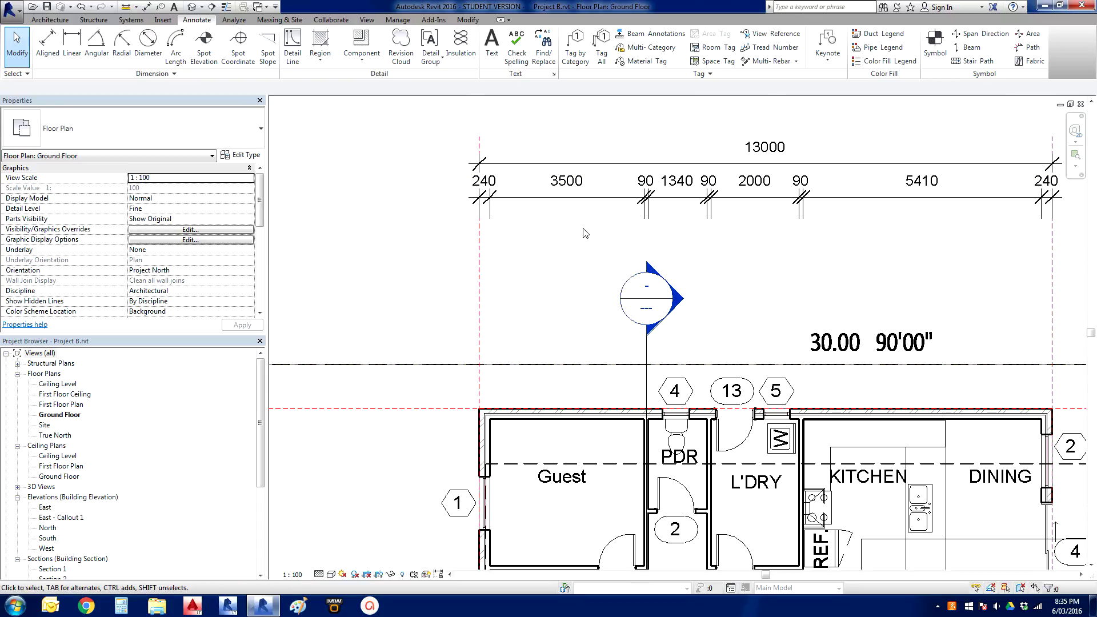
pyautogui.moveTo(695, 261)
pyautogui.mouseDown(button='middle')
pyautogui.moveTo(604, 251)
pyautogui.moveTo(618, 284)
pyautogui.mouseUp(button='middle')
pyautogui.scroll(3, 583, 423)
pyautogui.scroll(2, 583, 423)
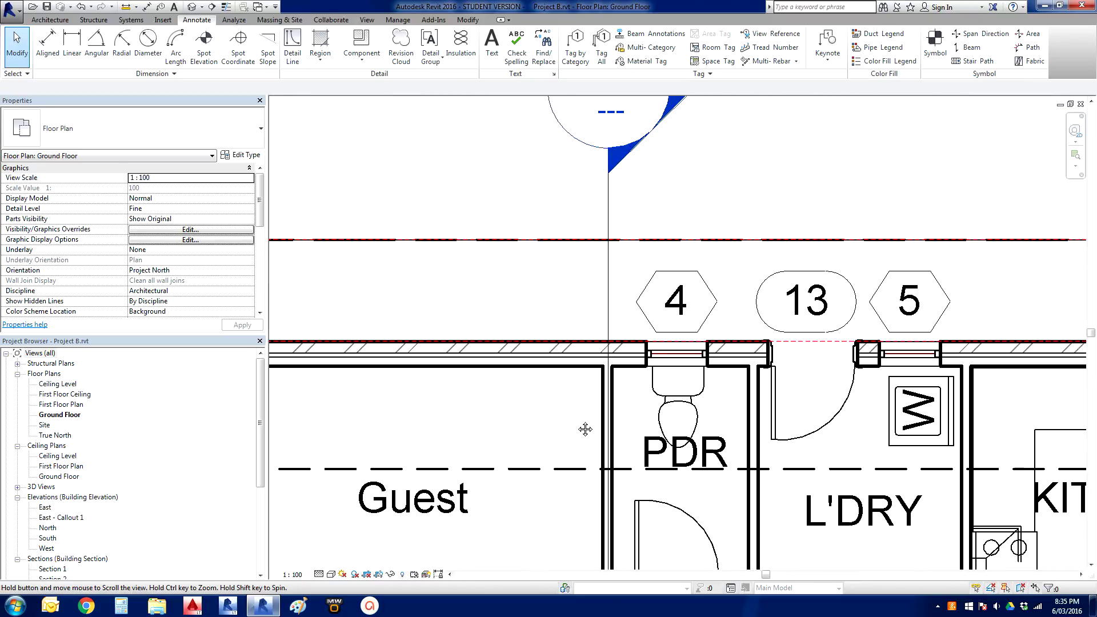
pyautogui.scroll(-1, 582, 423)
pyautogui.moveTo(582, 423); pyautogui.dragTo(621, 434, button='middle')
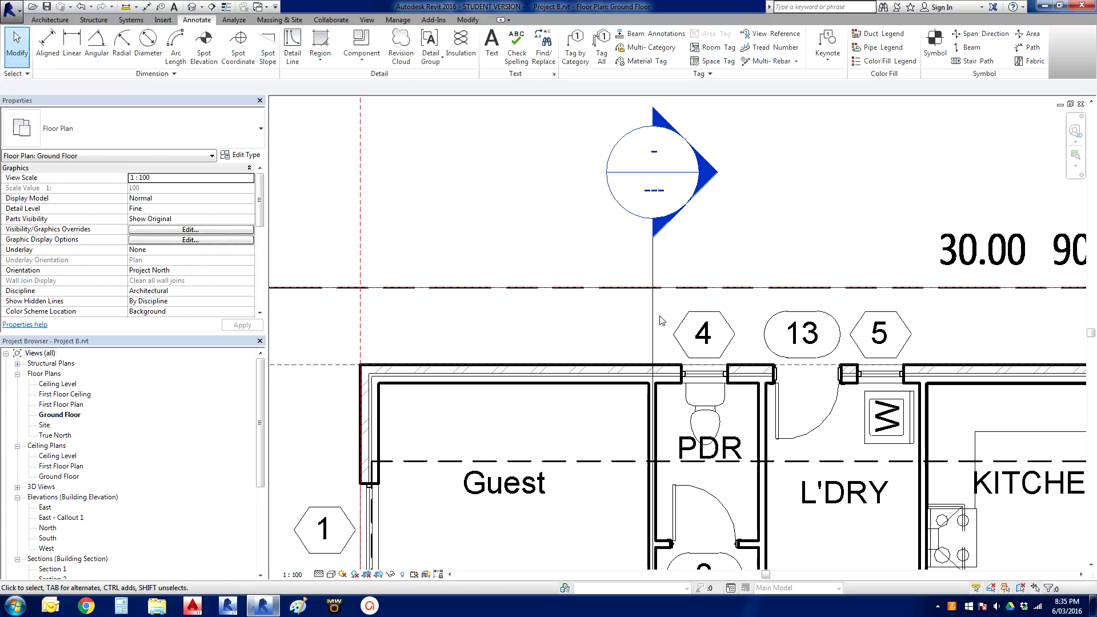
# - Nudge the section marker slightly left, deselect it, and reframe the plan
pyautogui.moveTo(653, 327); pyautogui.dragTo(626, 325)
pyautogui.click(541, 321)
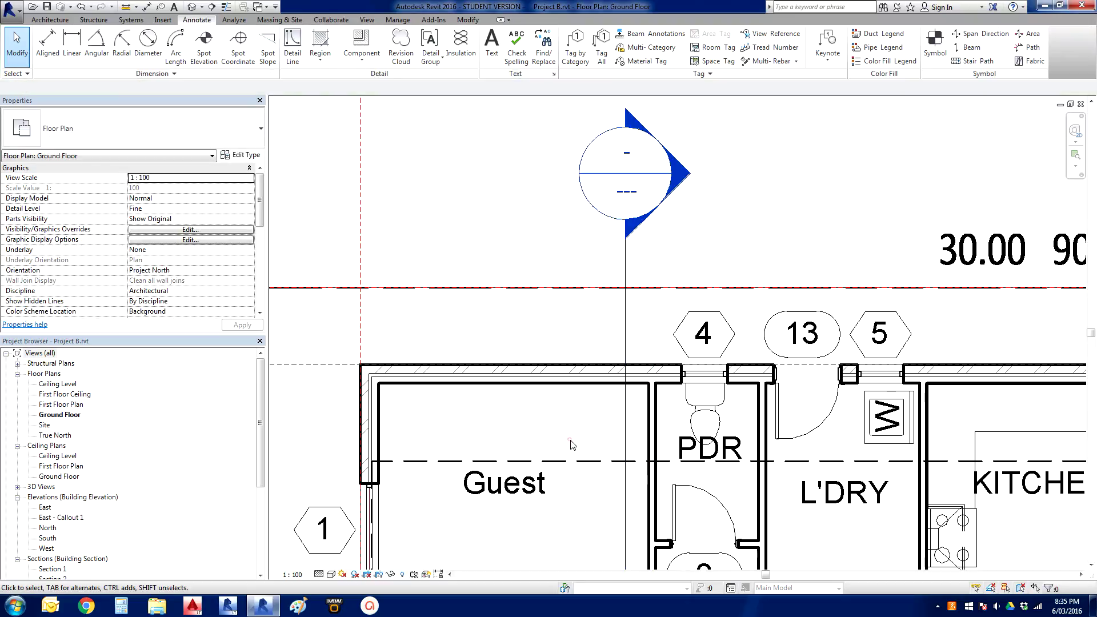
pyautogui.moveTo(584, 432); pyautogui.dragTo(564, 417, button='middle')
pyautogui.scroll(2, 614, 395)
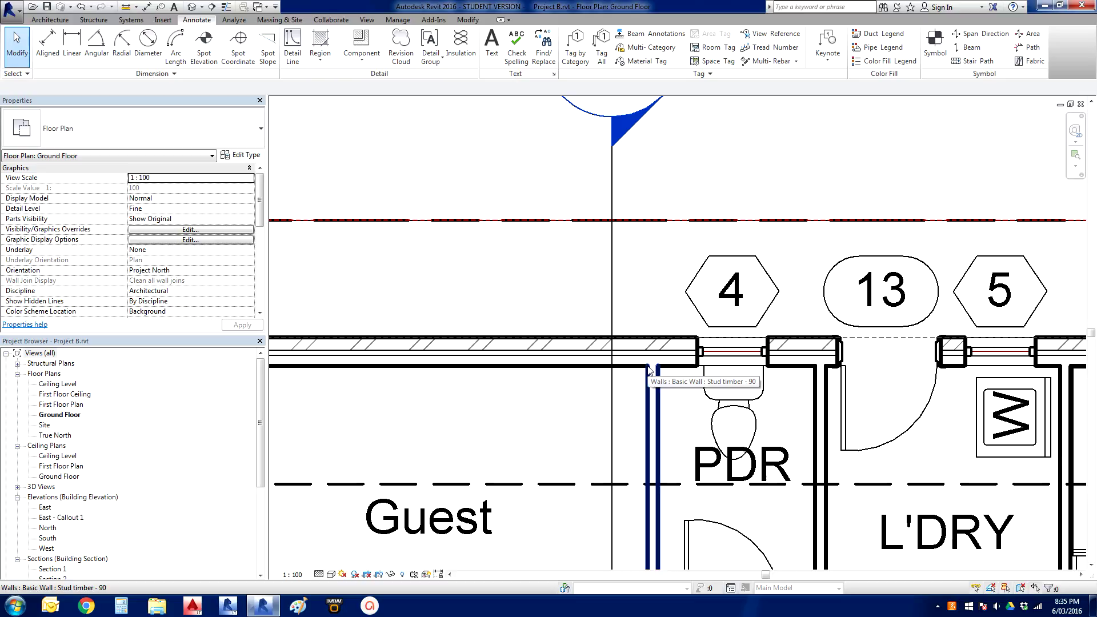
pyautogui.scroll(-2, 649, 371)
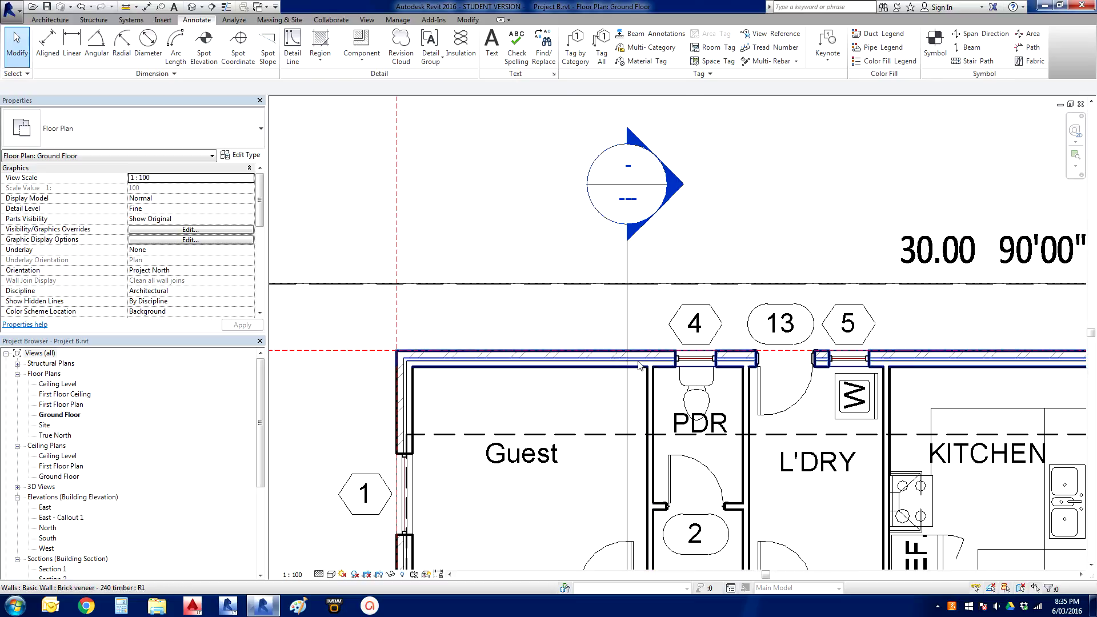
pyautogui.scroll(2, 646, 372)
pyautogui.scroll(-2, 646, 375)
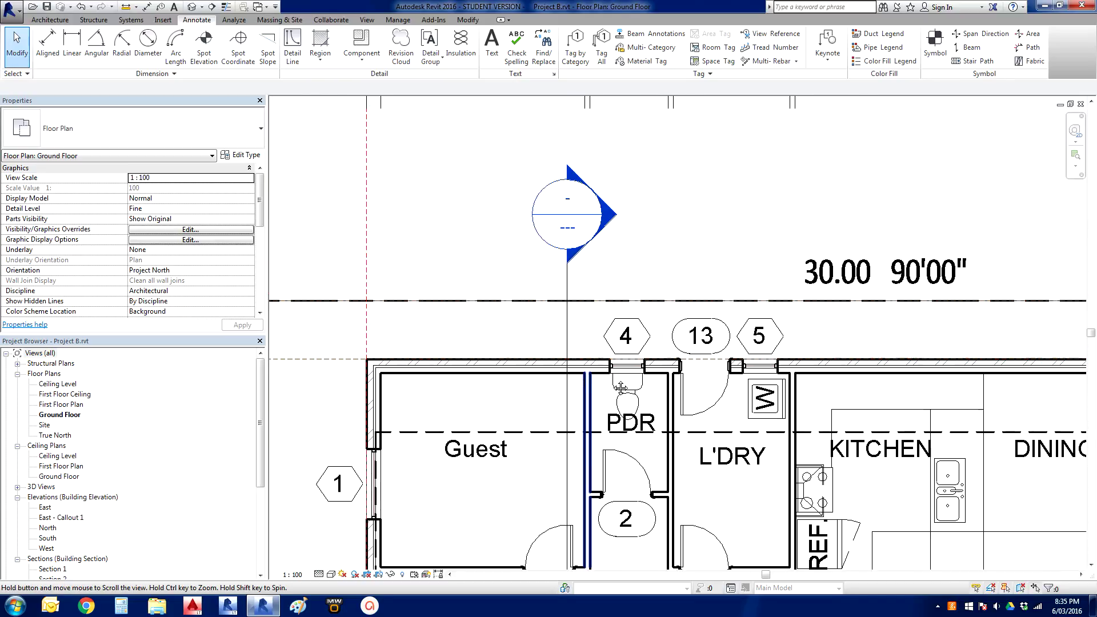
pyautogui.scroll(-1, 566, 384)
pyautogui.scroll(1, 566, 384)
pyautogui.scroll(-1, 656, 302)
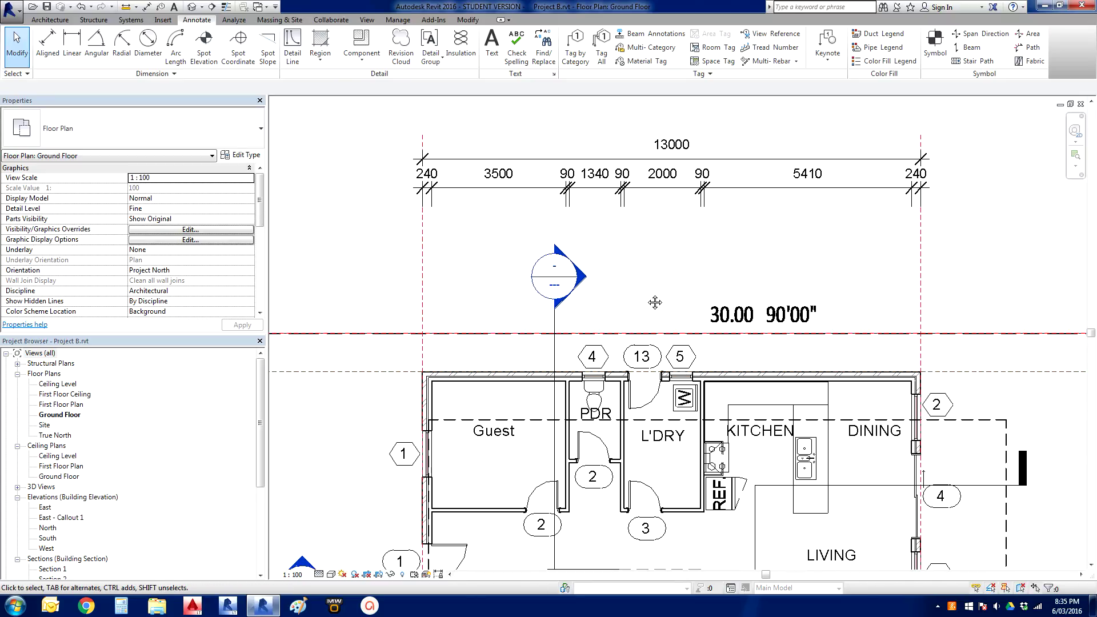
pyautogui.scroll(1, 627, 372)
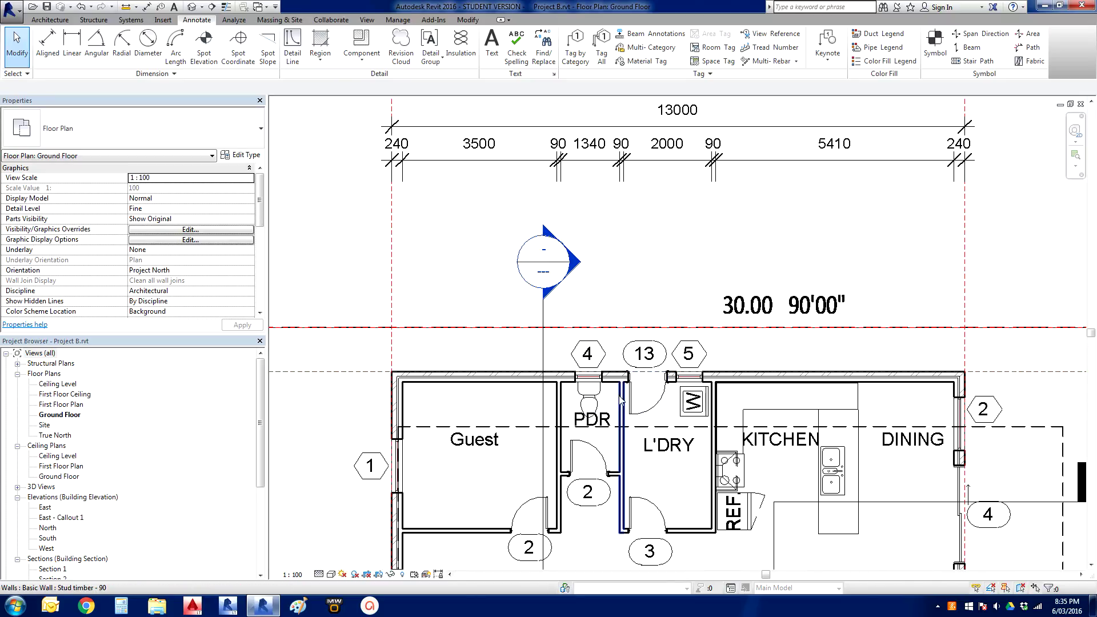
# - Change the PDR/L'DRY stud wall's 1340 spacing to 1200, widening the laundry to 2140
pyautogui.click(623, 401)
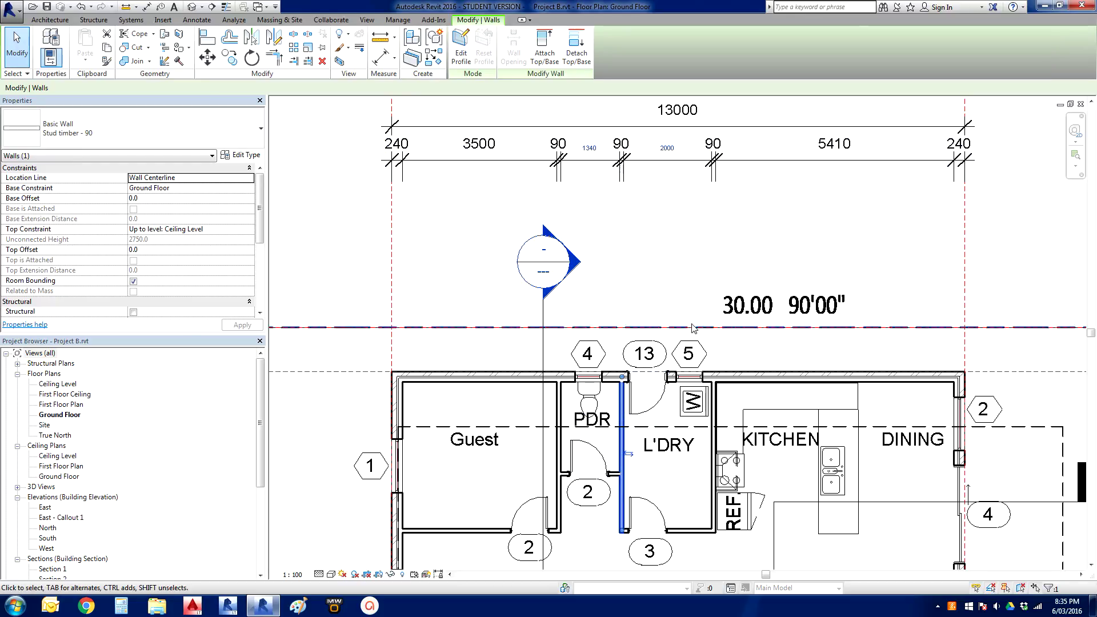
pyautogui.click(589, 148)
pyautogui.write('1200')
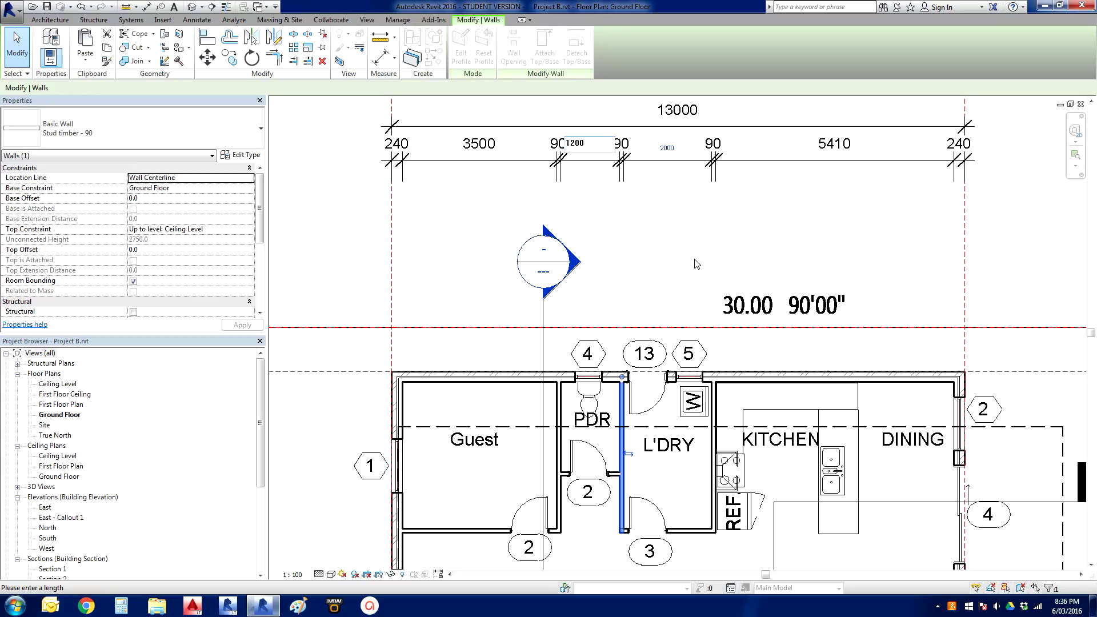
pyautogui.press('Return')
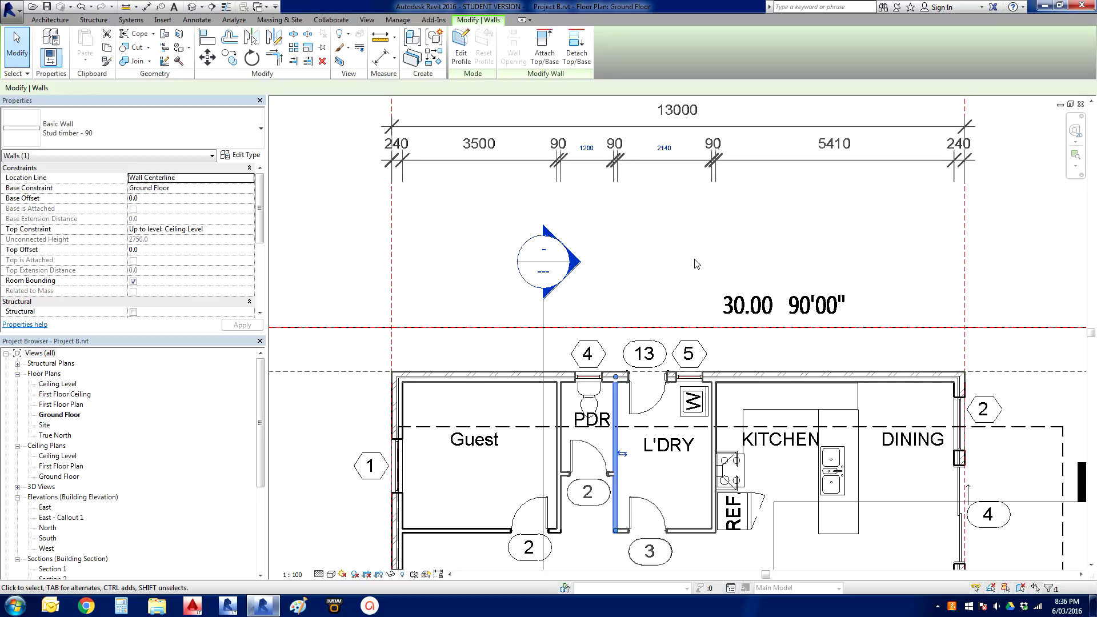
pyautogui.press('Escape')
pyautogui.scroll(1, 684, 228)
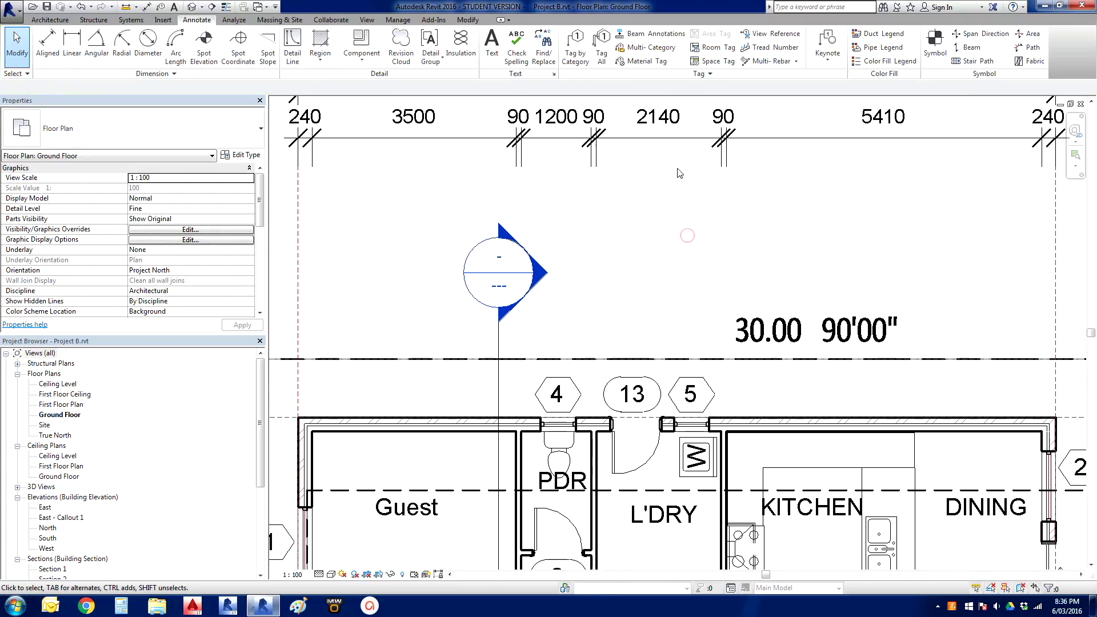
pyautogui.scroll(-2, 693, 255)
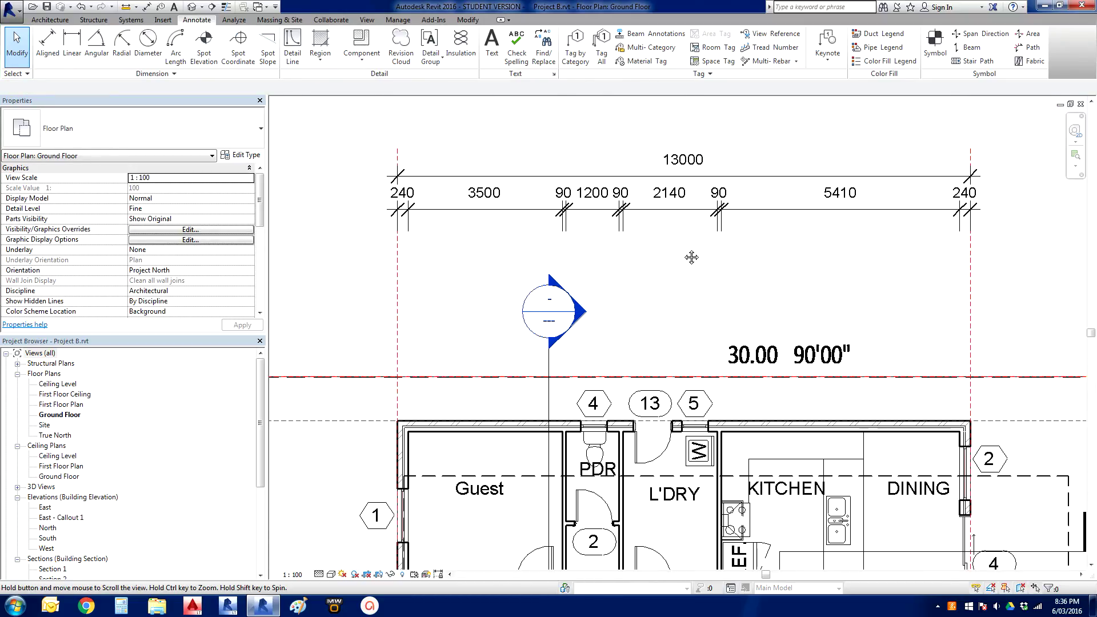
pyautogui.moveTo(698, 284); pyautogui.dragTo(698, 256, button='middle')
pyautogui.scroll(-1, 700, 258)
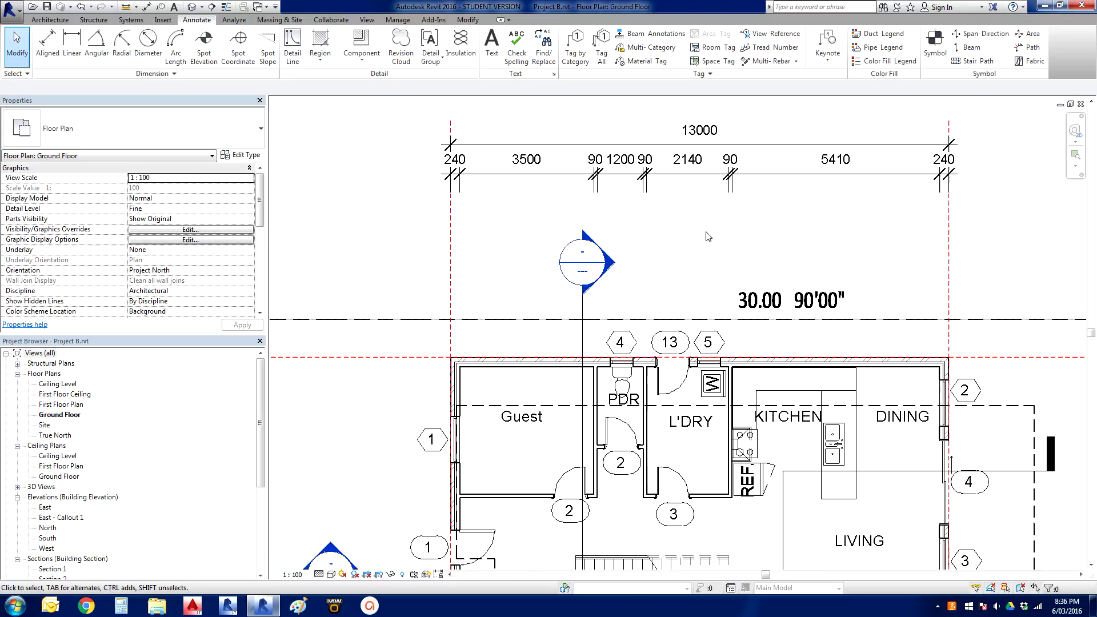
pyautogui.scroll(-1, 702, 266)
pyautogui.scroll(-1, 705, 277)
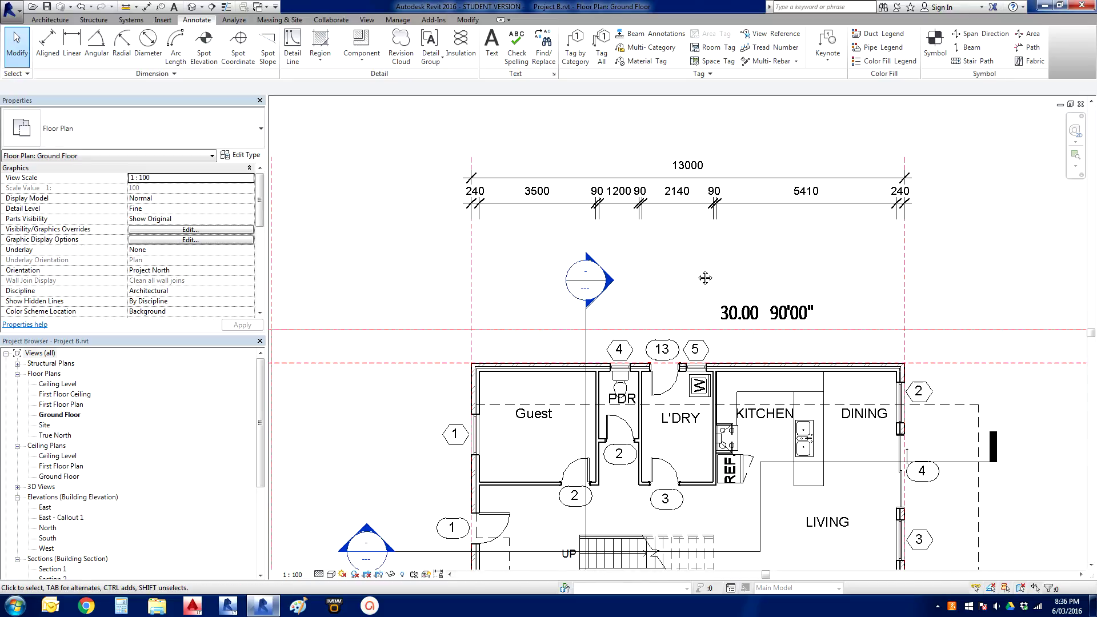
pyautogui.scroll(1, 705, 276)
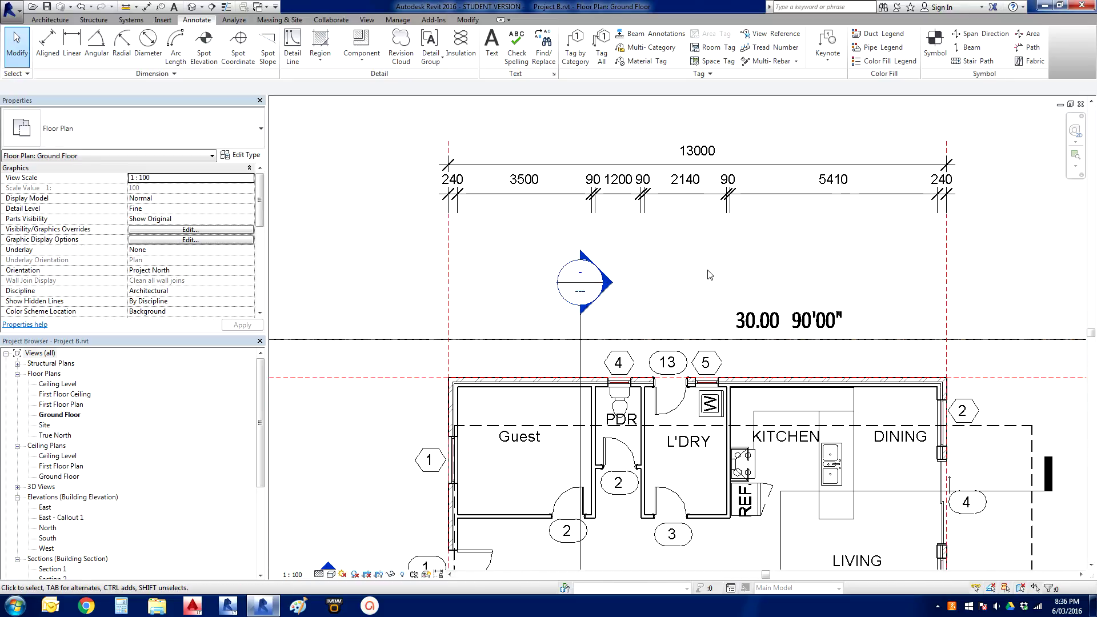
pyautogui.scroll(1, 712, 272)
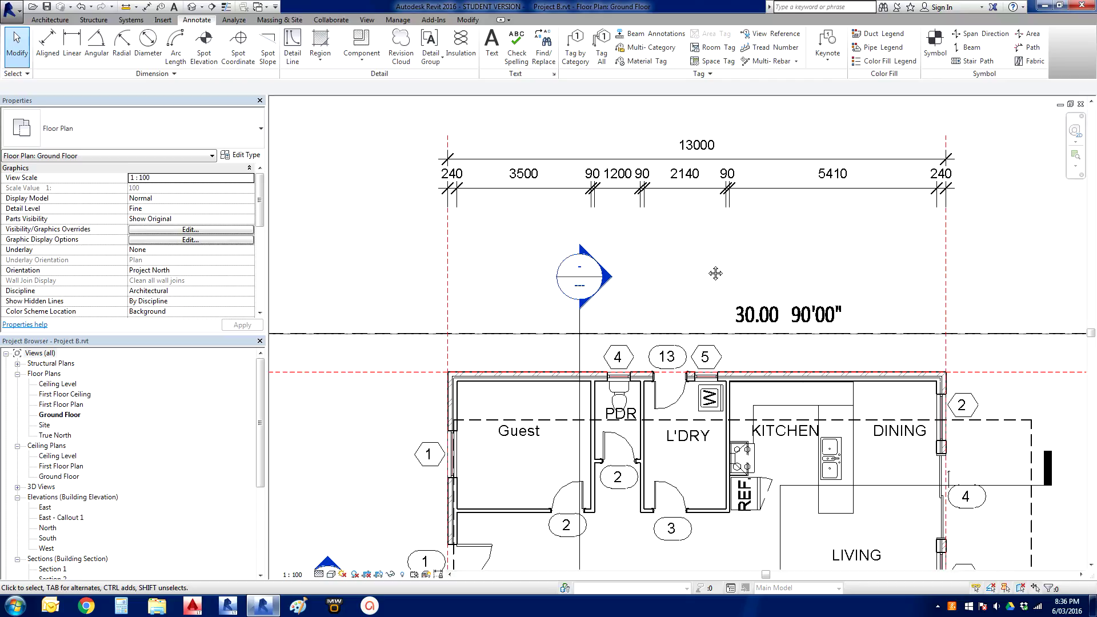
pyautogui.scroll(-1, 716, 273)
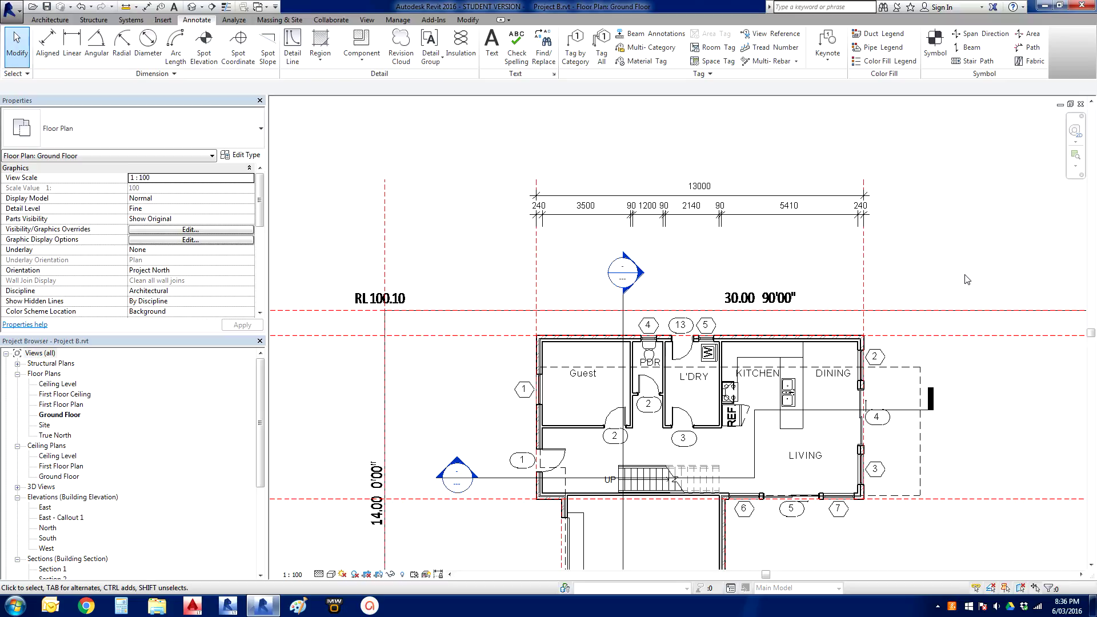
pyautogui.scroll(2, 695, 259)
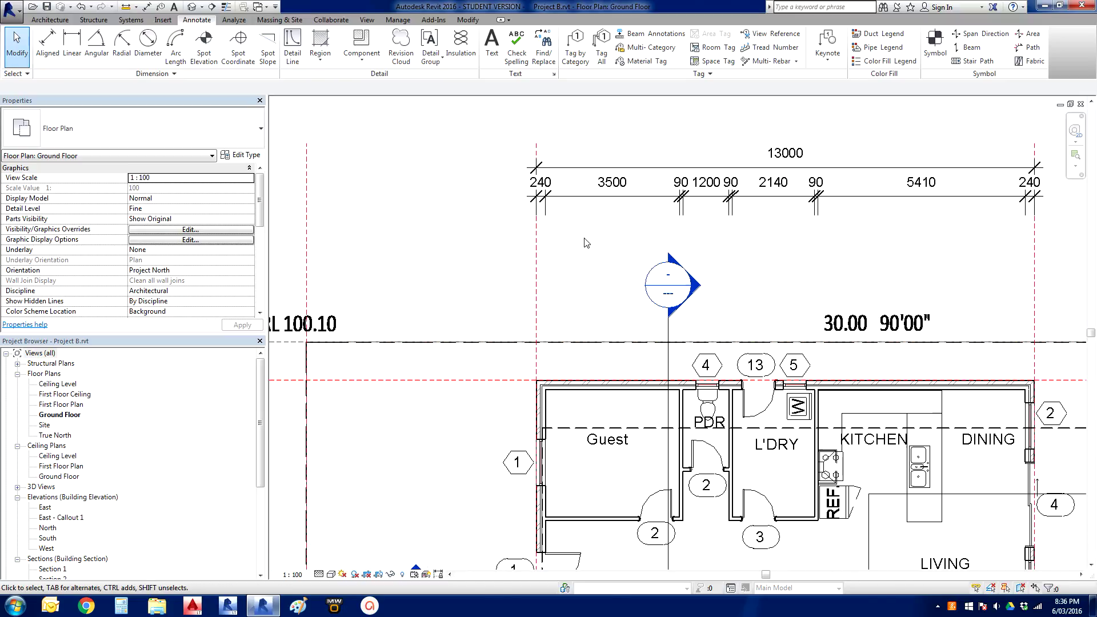
pyautogui.scroll(1, 594, 243)
pyautogui.scroll(1, 590, 248)
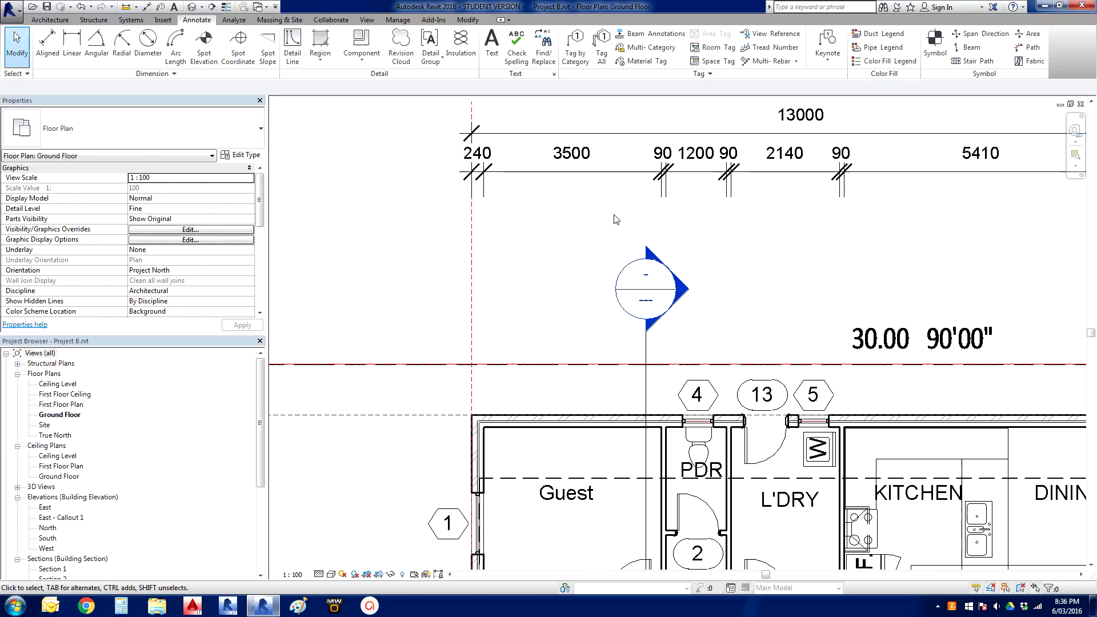
pyautogui.moveTo(583, 245)
pyautogui.mouseDown(button='middle')
pyautogui.moveTo(589, 275)
pyautogui.moveTo(648, 251)
pyautogui.mouseUp(button='middle')
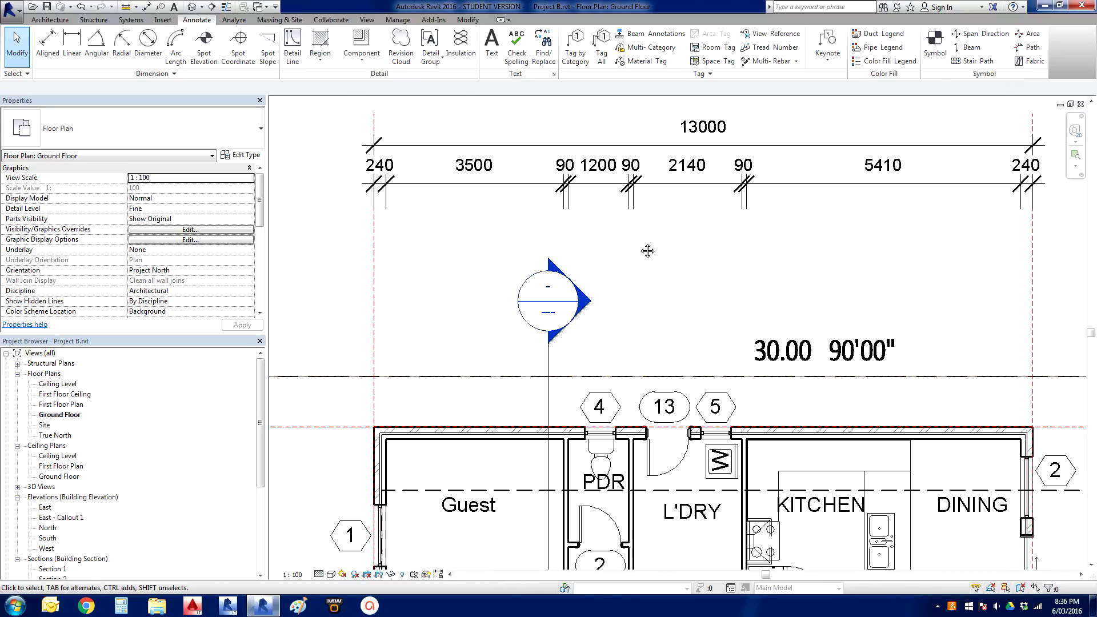
pyautogui.moveTo(904, 296); pyautogui.dragTo(873, 290, button='middle')
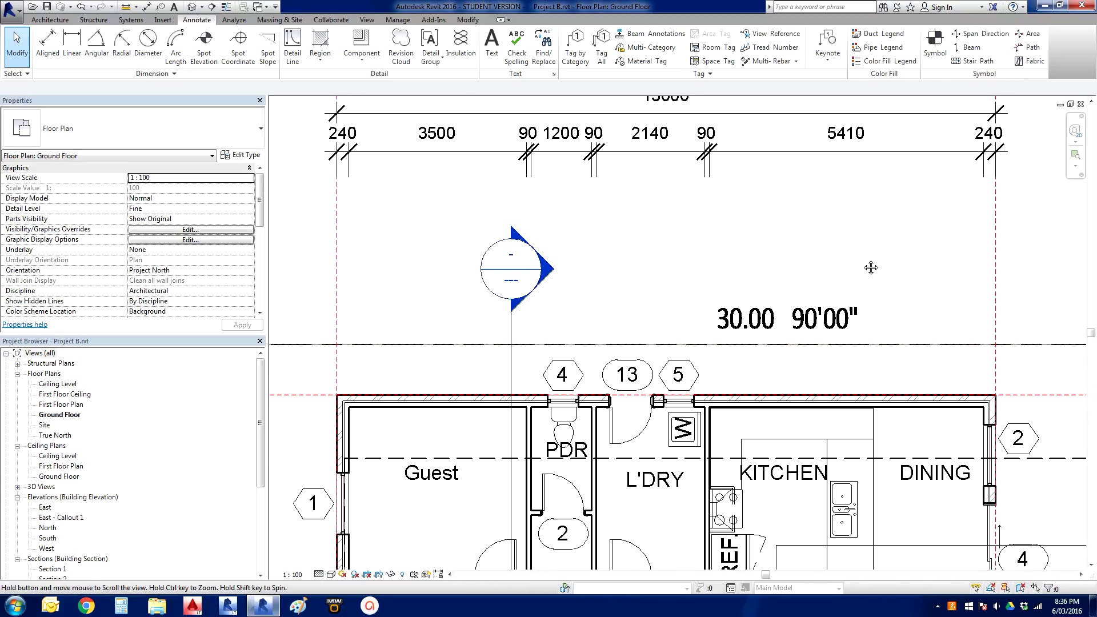
pyautogui.moveTo(598, 245); pyautogui.dragTo(655, 246, button='middle')
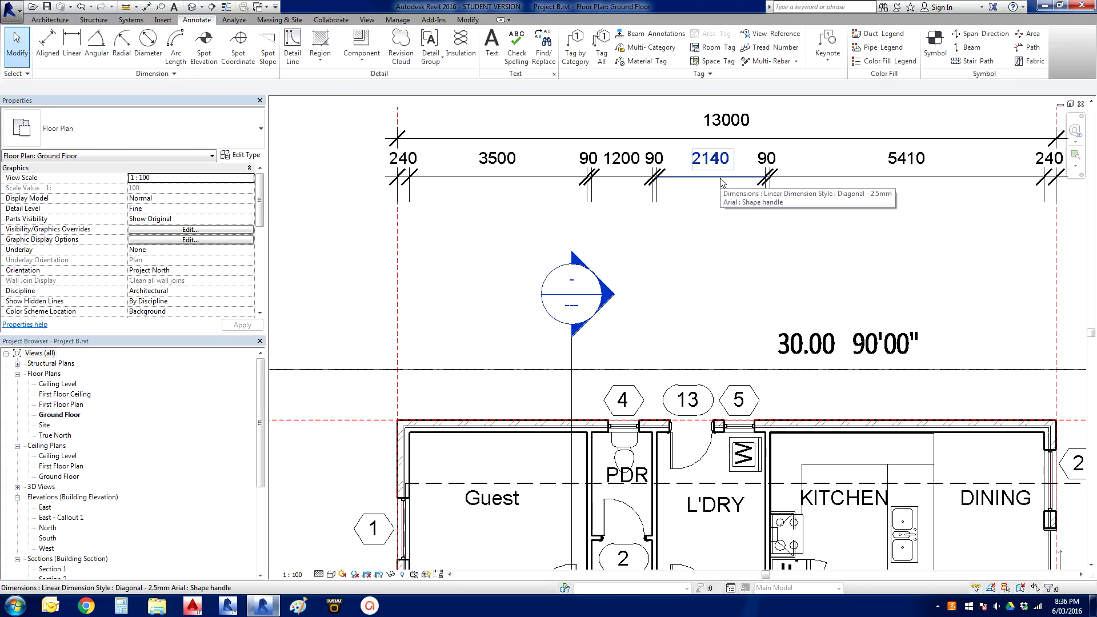
pyautogui.click(722, 182)
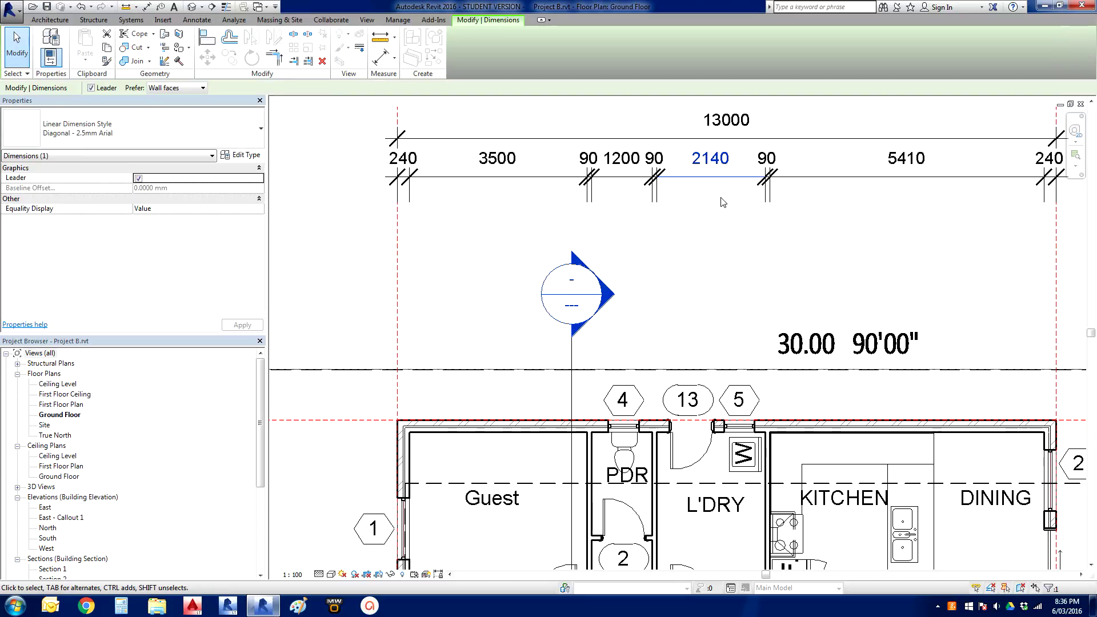
pyautogui.press('Delete')
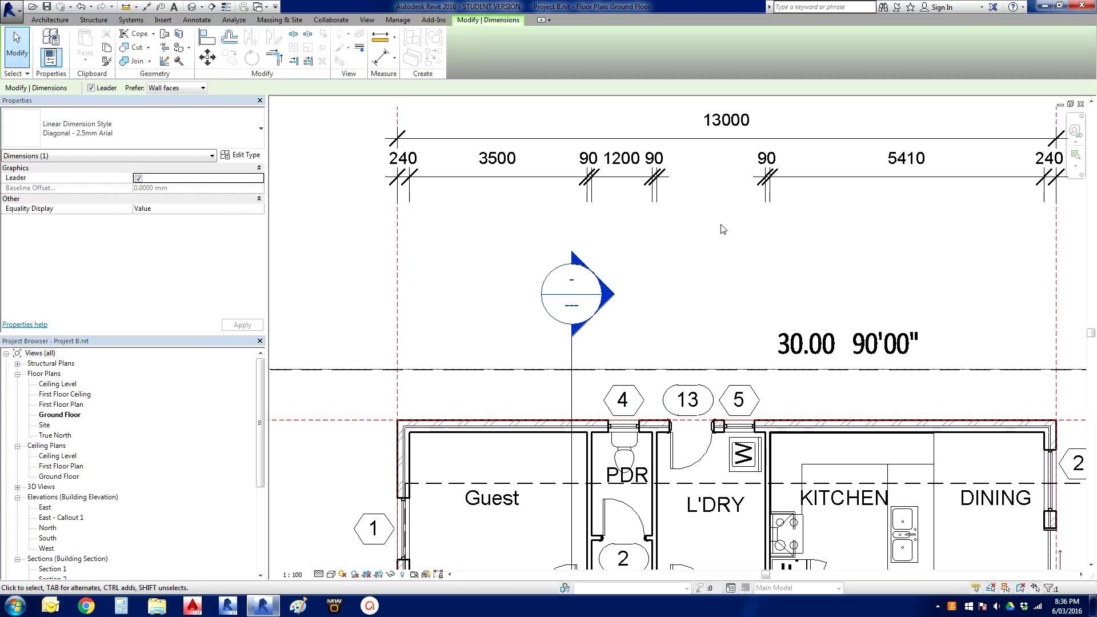
pyautogui.click(721, 229)
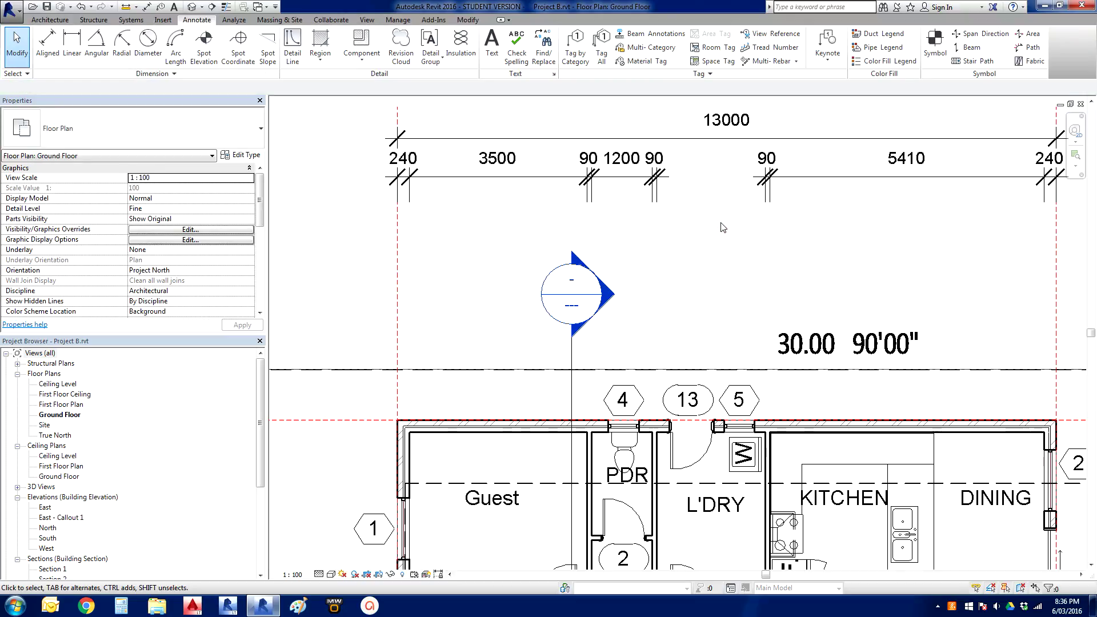
pyautogui.hotkey('ctrl', 'z')
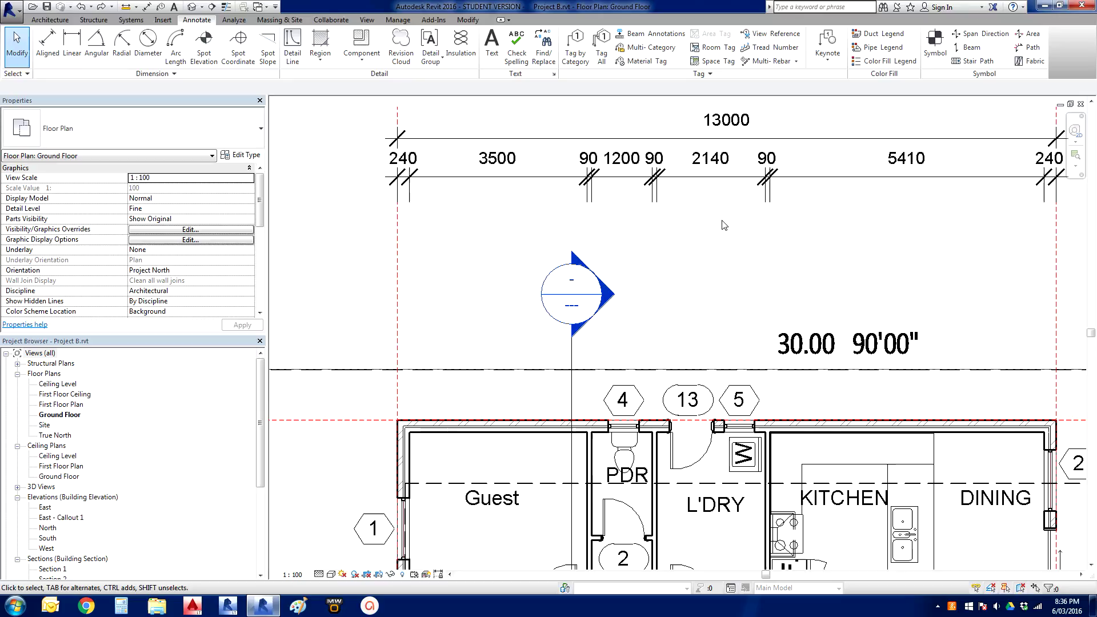
pyautogui.click(536, 181)
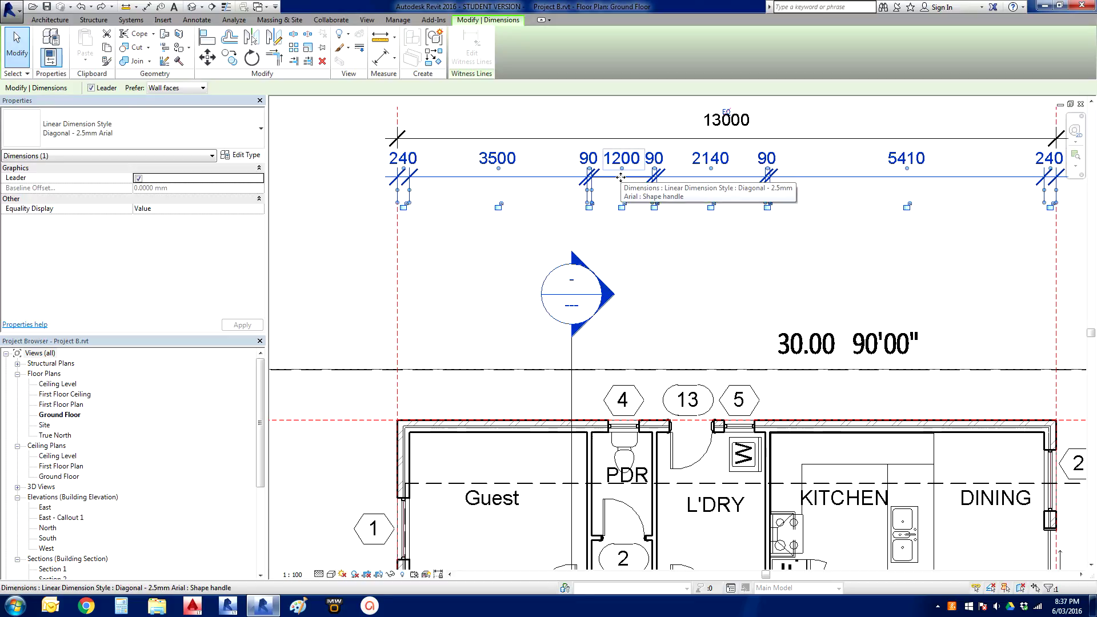
pyautogui.click(621, 177)
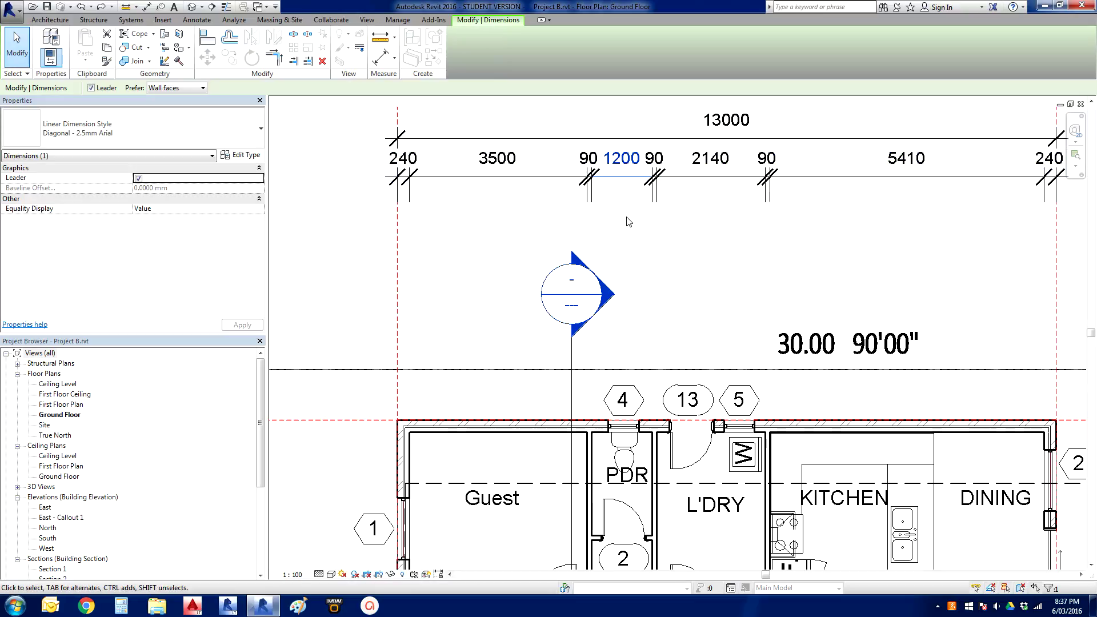
pyautogui.click(627, 221)
pyautogui.click(616, 180)
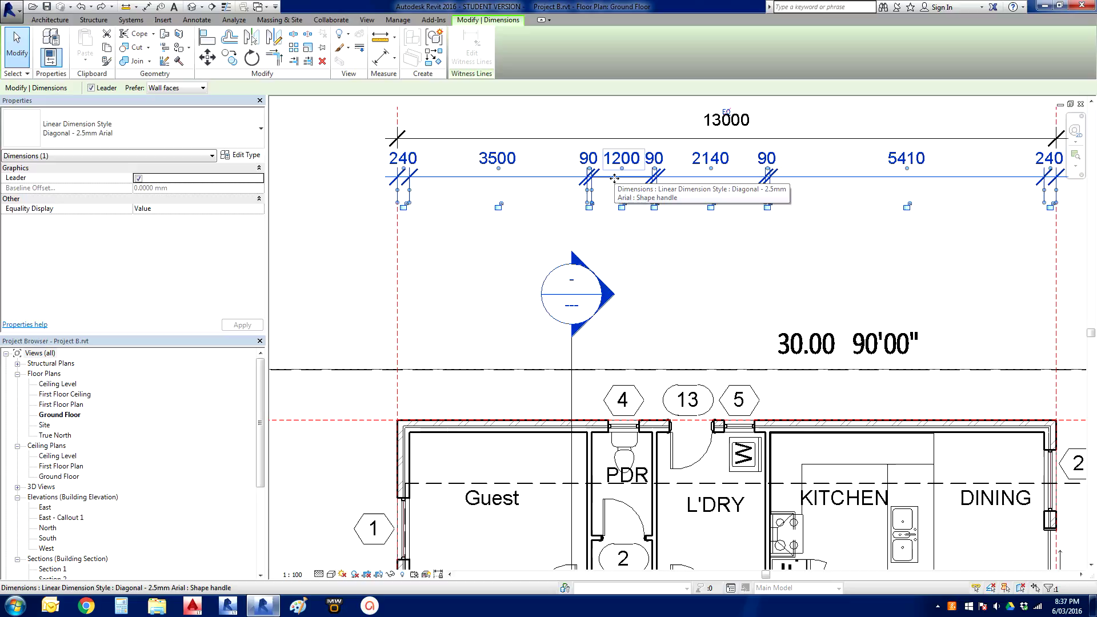
pyautogui.click(615, 179)
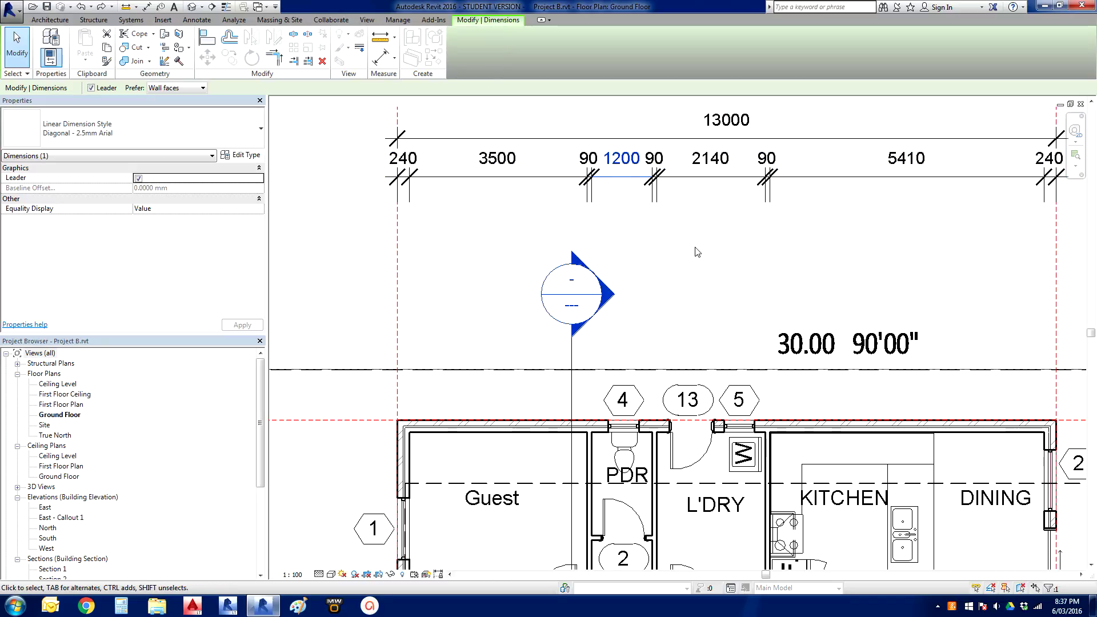
pyautogui.press('Delete')
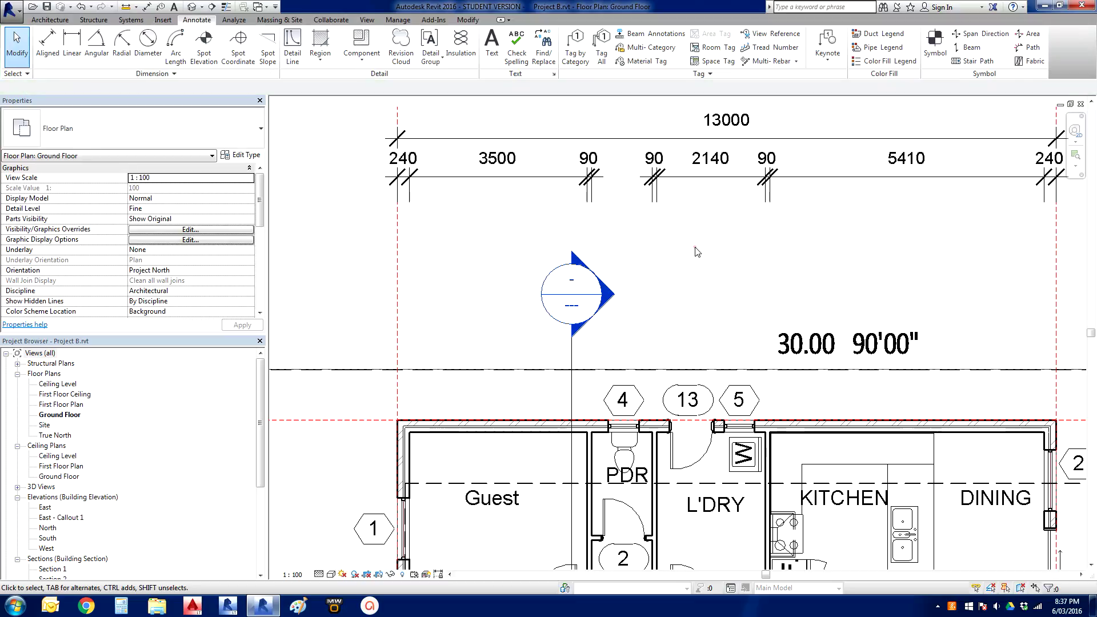
pyautogui.click(695, 249)
pyautogui.hotkey('ctrl', 'z')
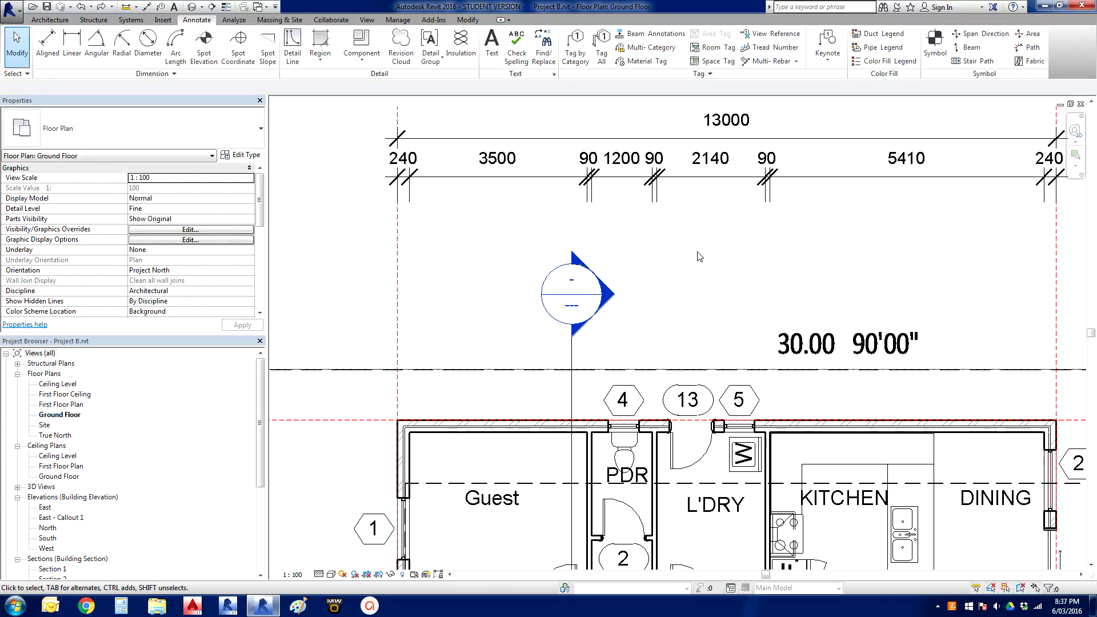
# - Pan and zoom in until the 3500 segment of the top dimension string is large
pyautogui.moveTo(699, 257)
pyautogui.mouseDown(button='middle')
pyautogui.moveTo(694, 319)
pyautogui.moveTo(661, 325)
pyautogui.moveTo(701, 311)
pyautogui.moveTo(691, 343)
pyautogui.moveTo(660, 333)
pyautogui.mouseUp(button='middle')
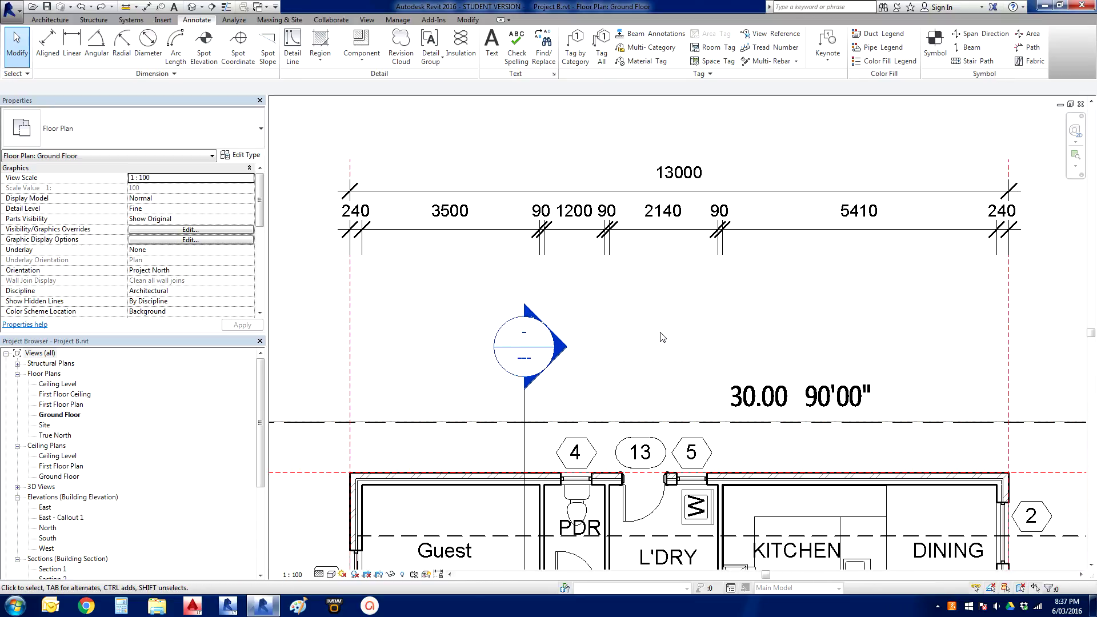
pyautogui.moveTo(474, 317); pyautogui.dragTo(509, 309, button='middle')
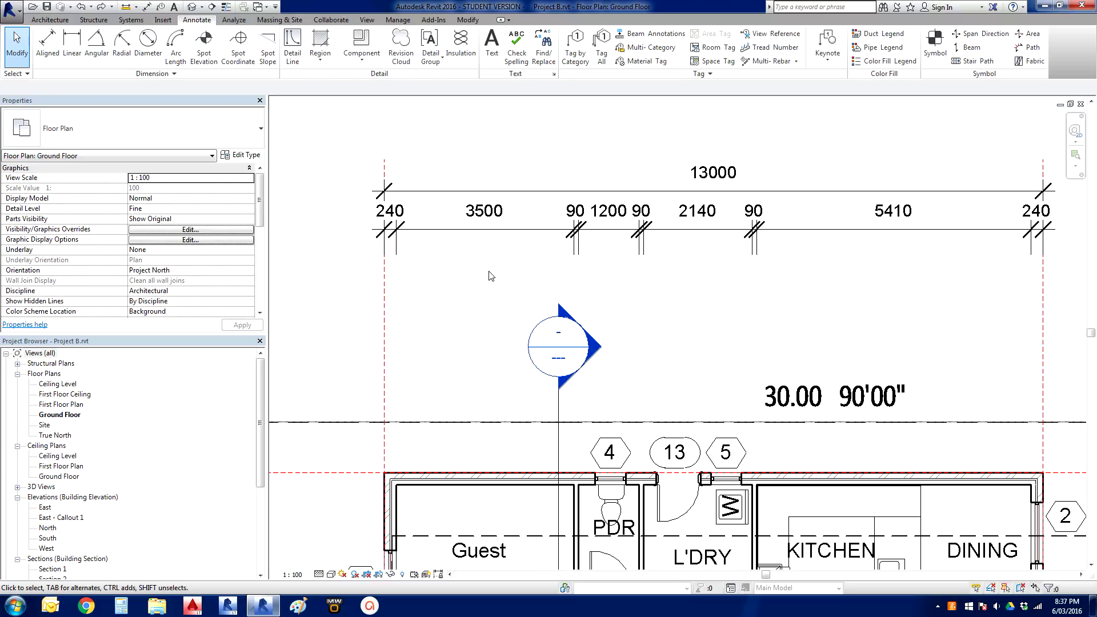
pyautogui.scroll(1, 490, 276)
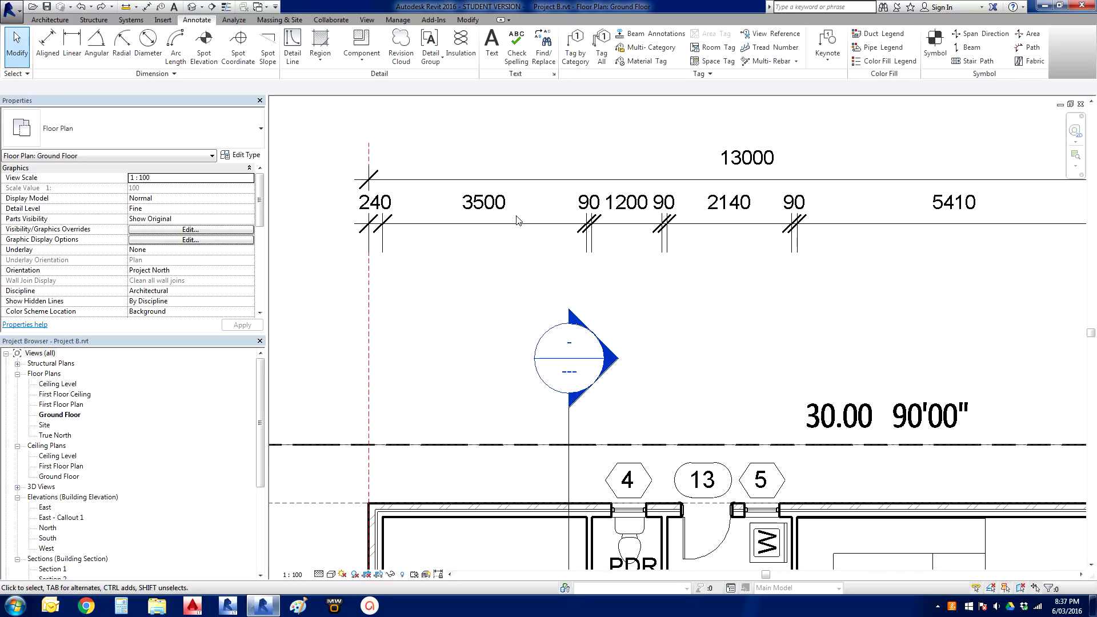
pyautogui.scroll(1, 503, 280)
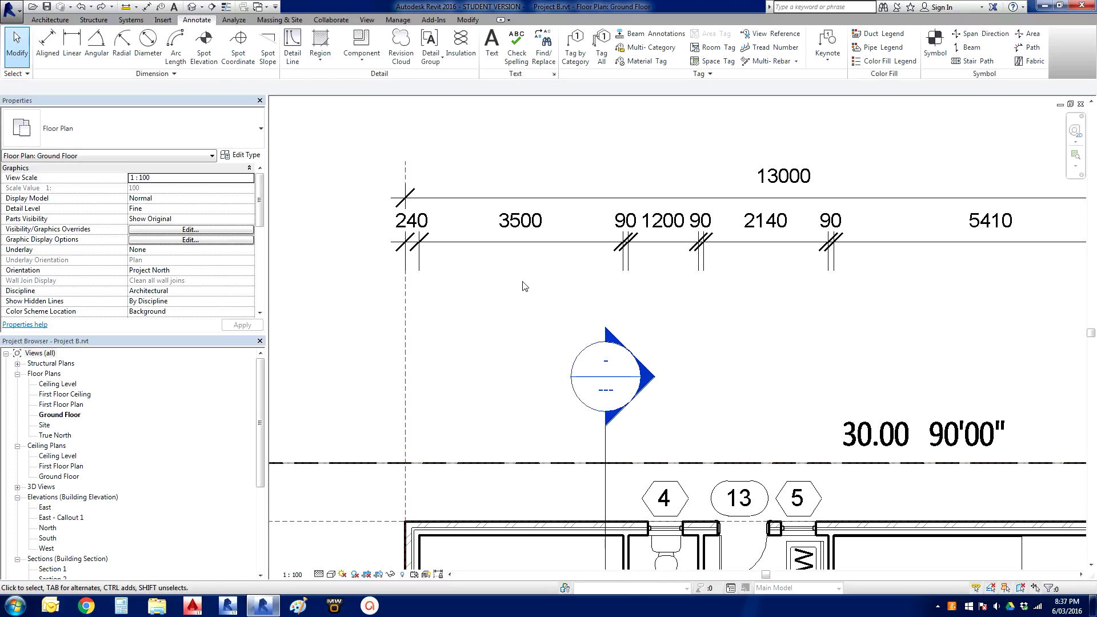
pyautogui.scroll(1, 529, 269)
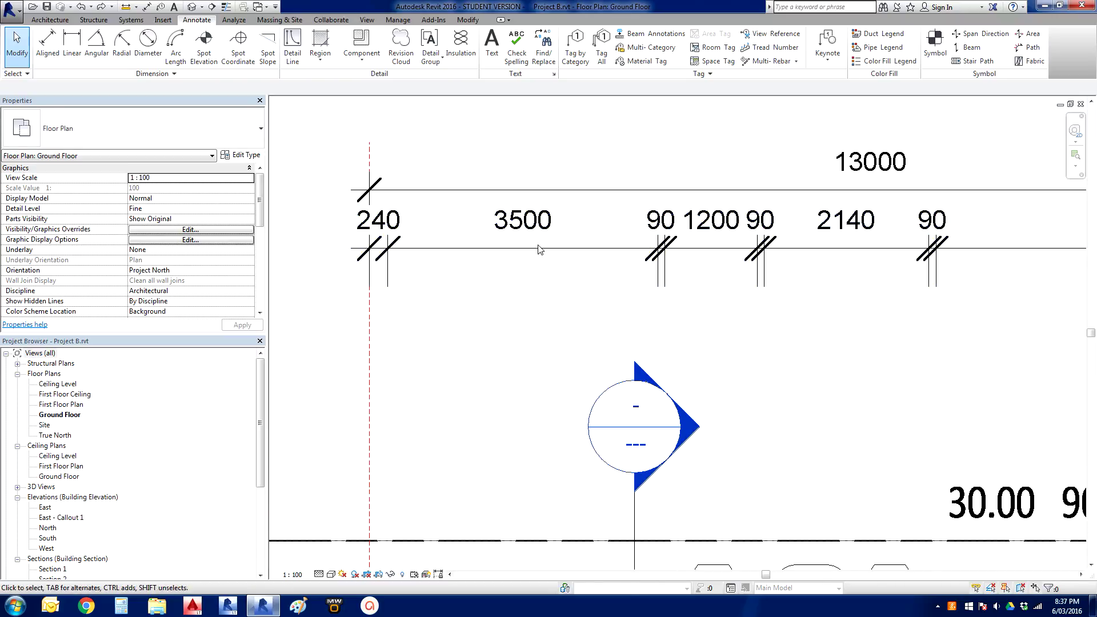
pyautogui.scroll(-1, 522, 287)
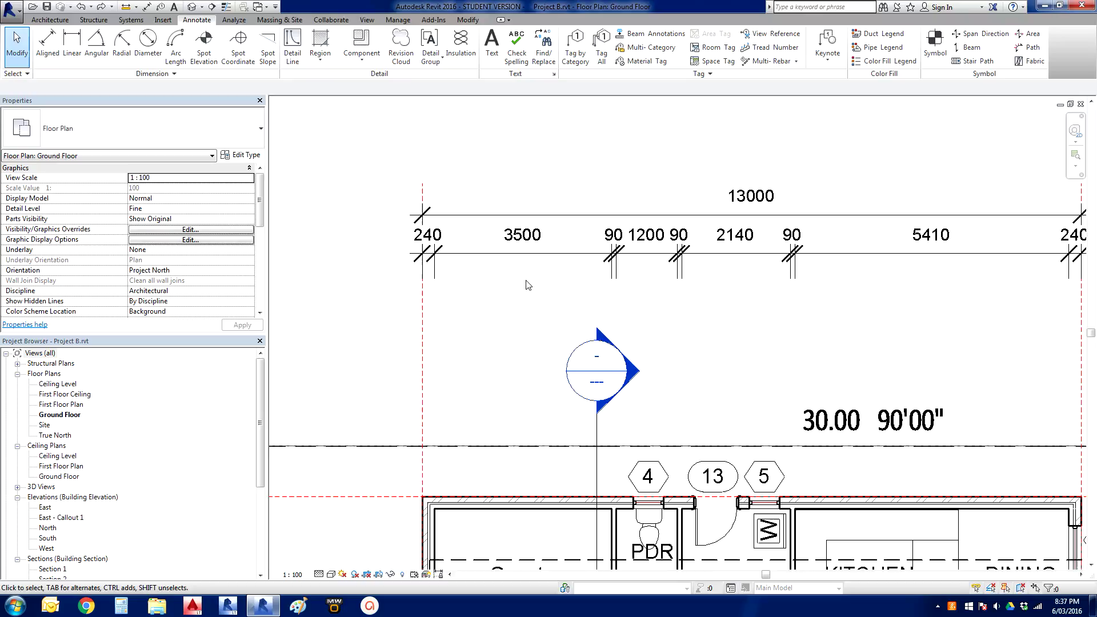
pyautogui.scroll(-1, 531, 371)
pyautogui.scroll(1, 548, 372)
pyautogui.scroll(1, 540, 289)
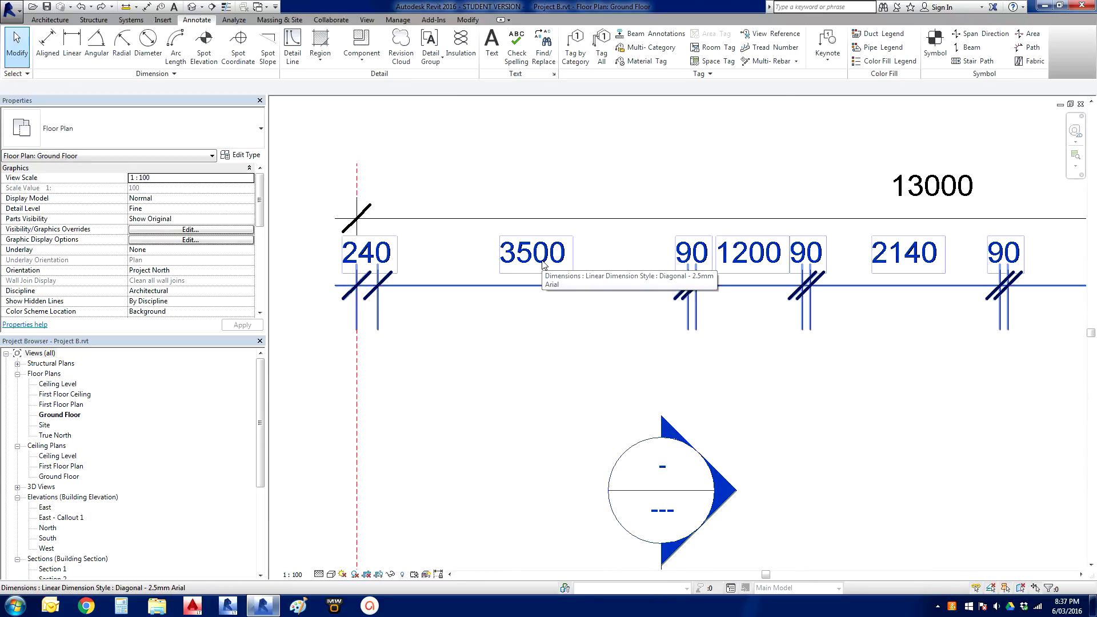
# - Open and close the Dimension Text settings for the 3500 and 1200 segments without changes
pyautogui.doubleClick(542, 263)
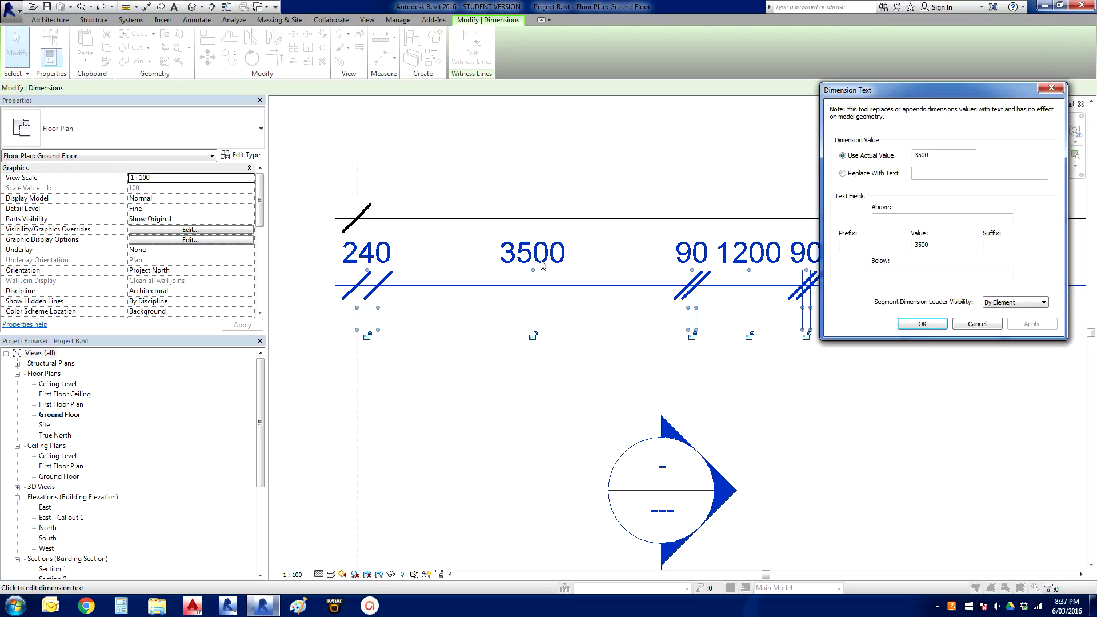
pyautogui.moveTo(897, 92); pyautogui.dragTo(759, 133)
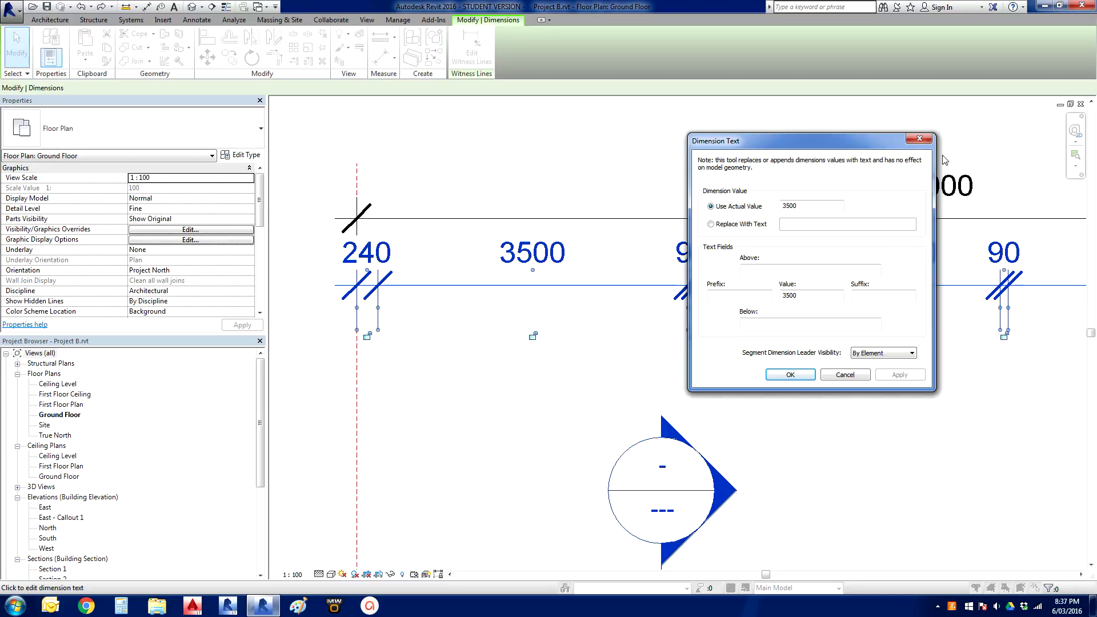
pyautogui.click(919, 139)
pyautogui.doubleClick(760, 270)
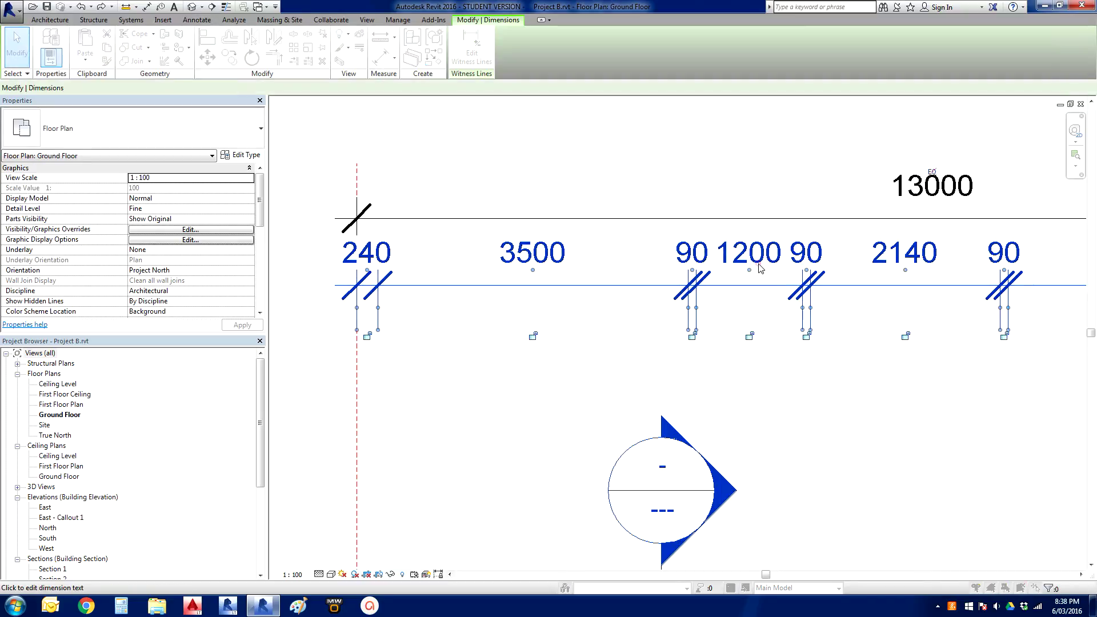
pyautogui.click(918, 140)
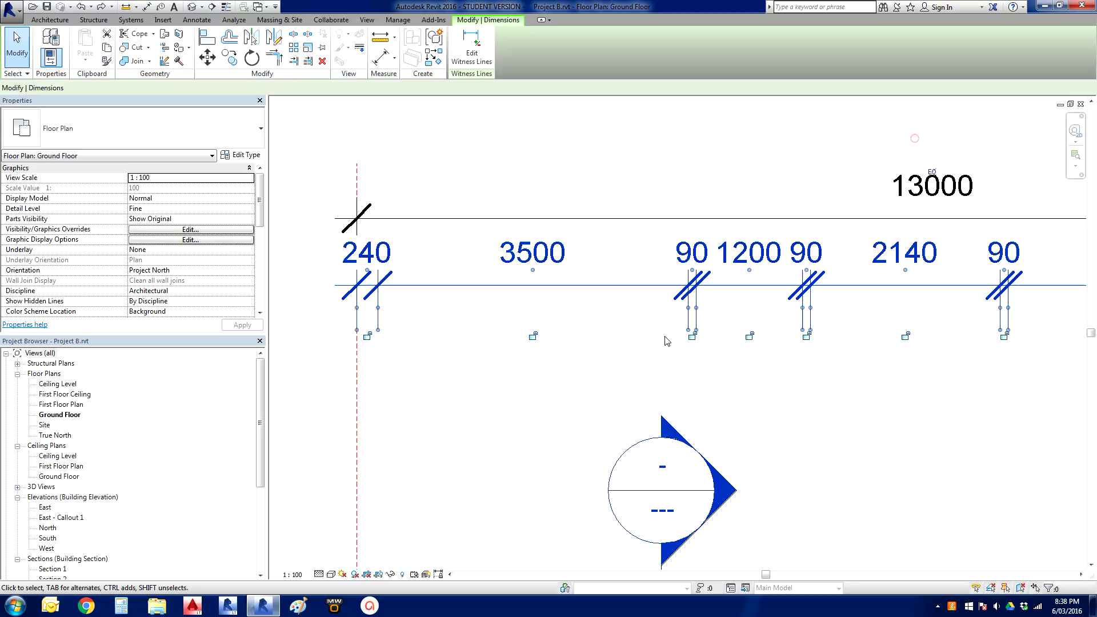
pyautogui.click(541, 258)
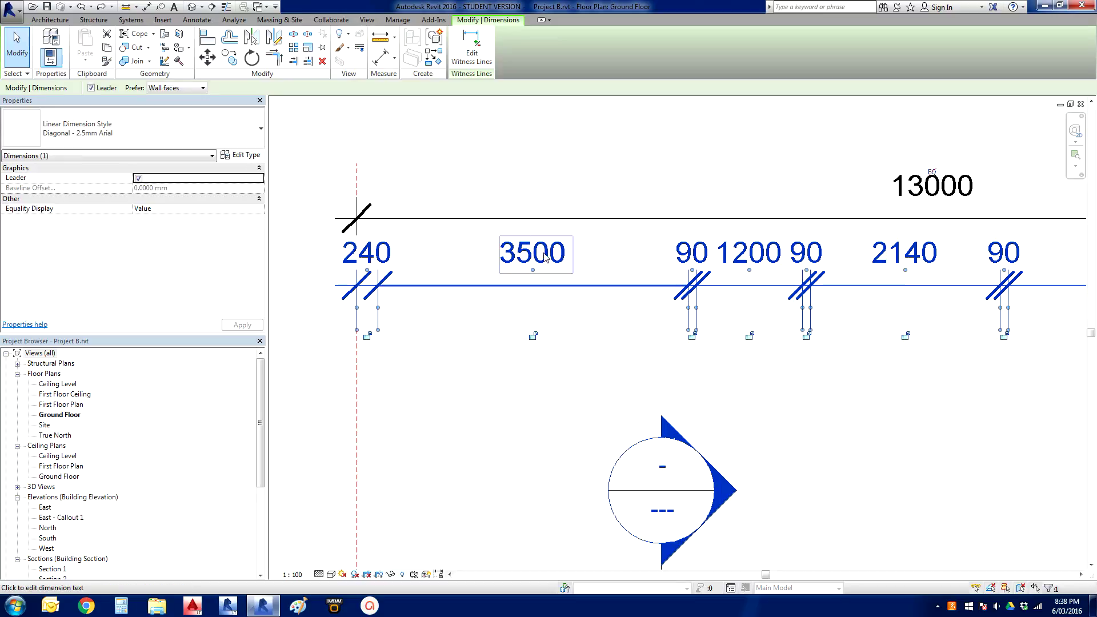
# - Enter GUEST ROOM as the 3500 segment's Below text and apply it
pyautogui.click(533, 258)
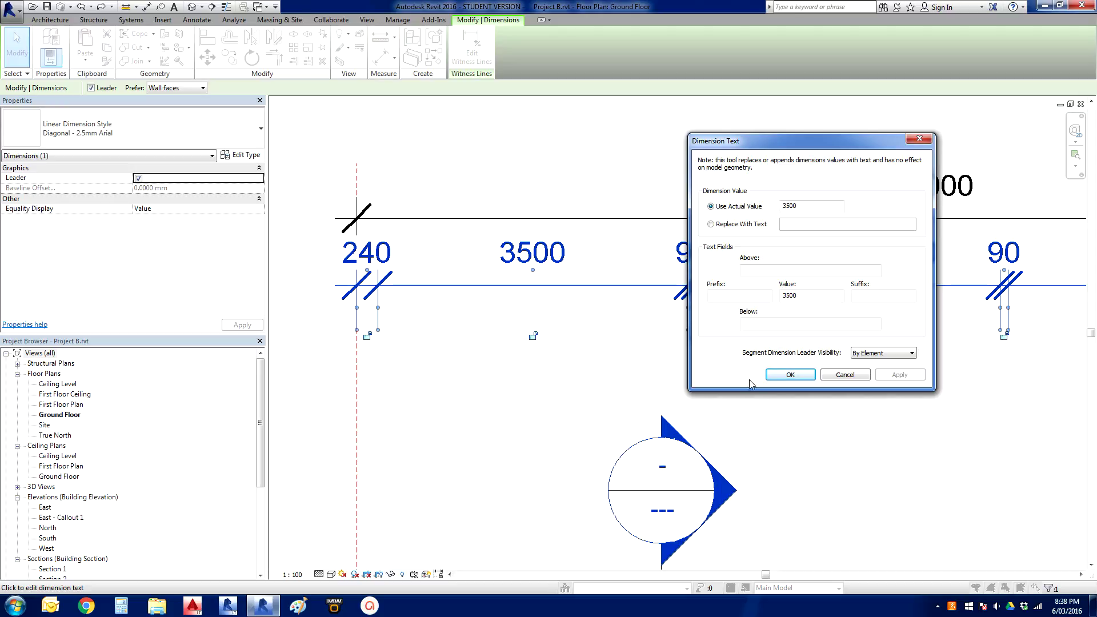
pyautogui.click(760, 325)
pyautogui.write('GU')
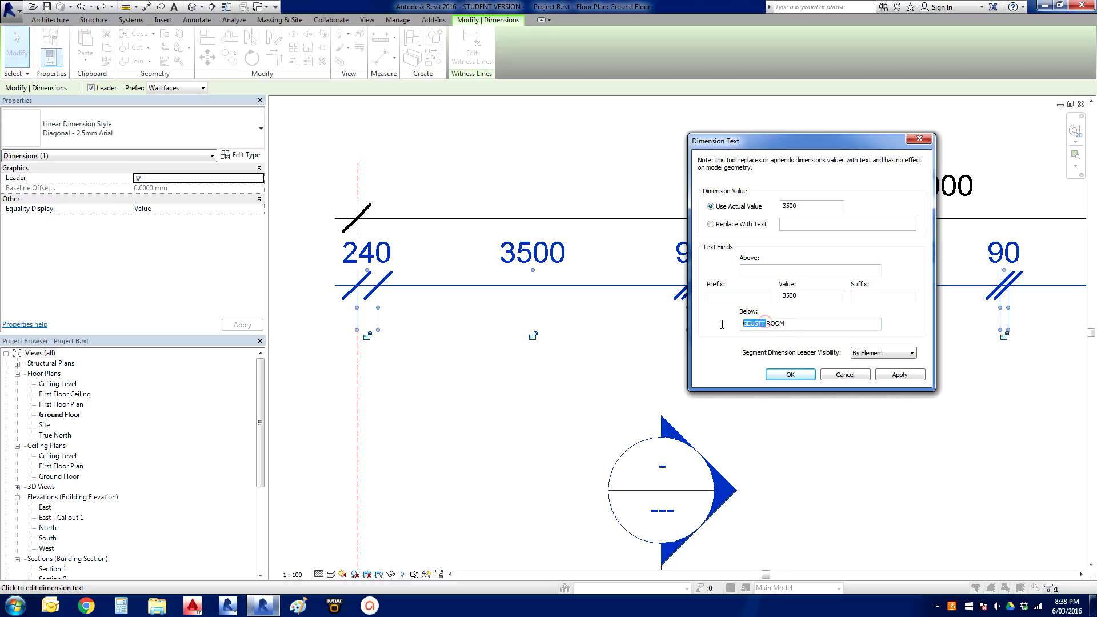
pyautogui.press('BackSpace')
pyautogui.write('GEUS')
pyautogui.press('BackSpace')
pyautogui.press('BackSpace')
pyautogui.press('BackSpace')
pyautogui.write('UEST')
pyautogui.click(899, 376)
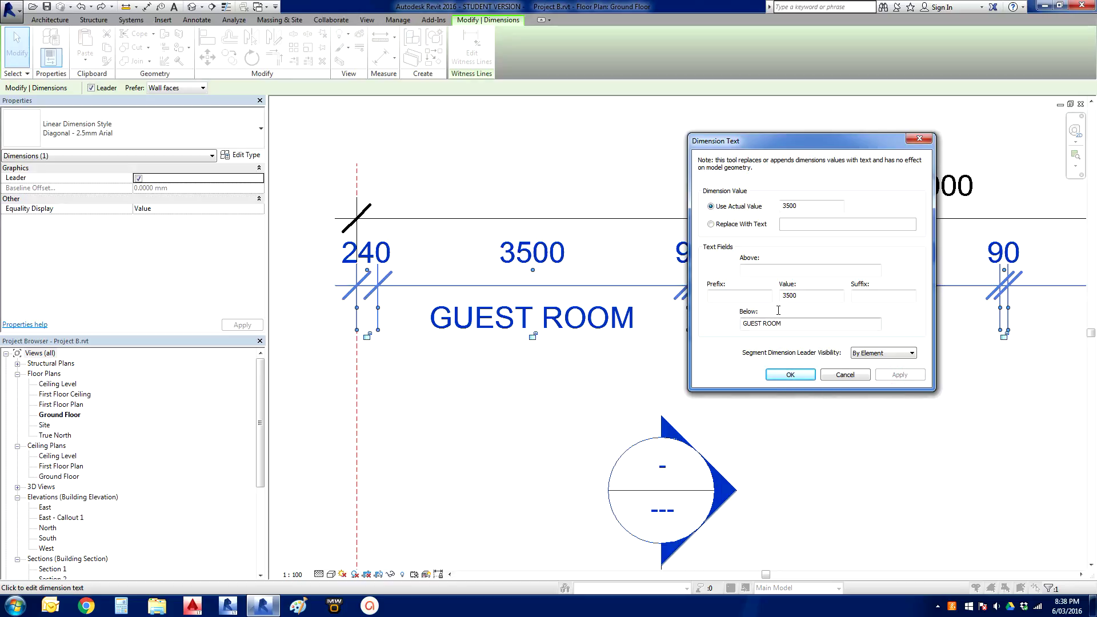
pyautogui.click(760, 270)
pyautogui.click(737, 295)
# - Try replacing the 3500 segment's value with custom text, dismissing the invalid value warning
pyautogui.click(711, 224)
pyautogui.write('GUEST ROOM')
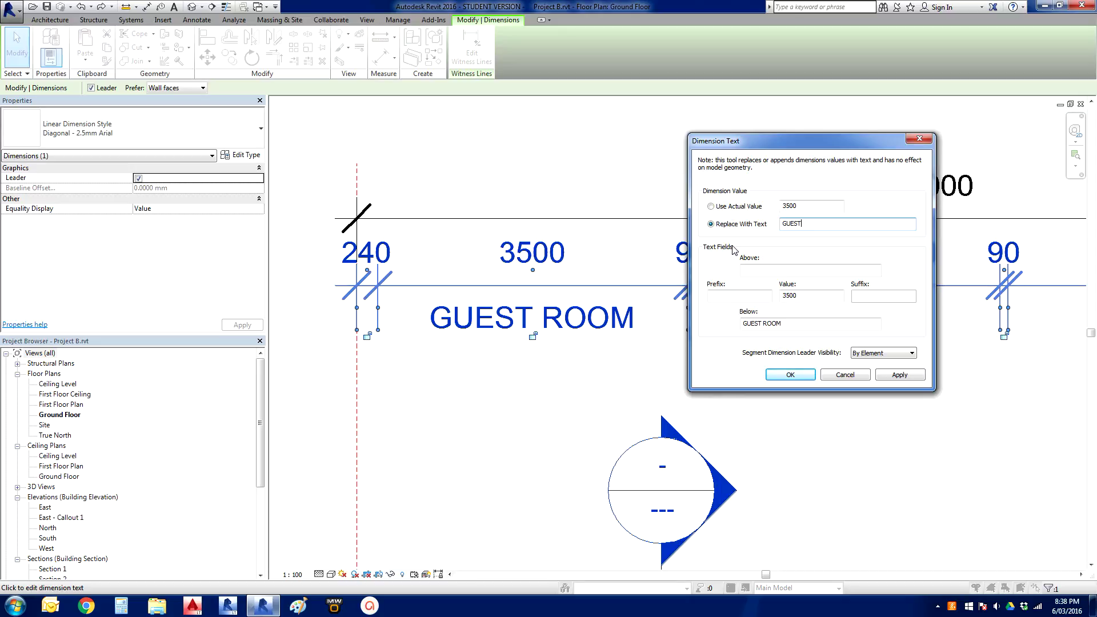
pyautogui.click(894, 378)
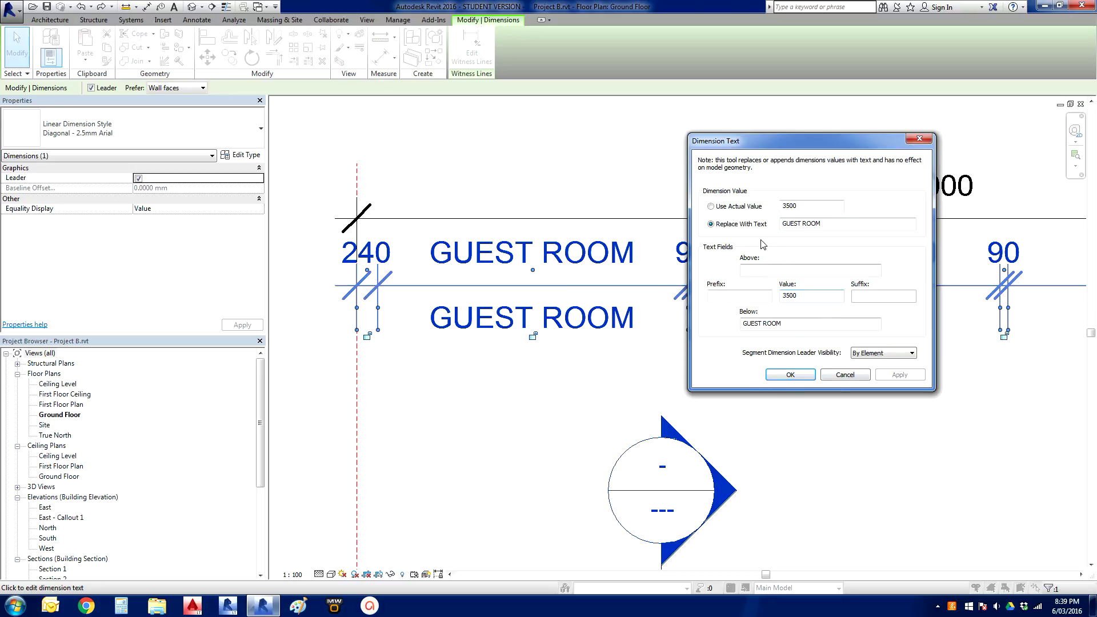
pyautogui.doubleClick(803, 224)
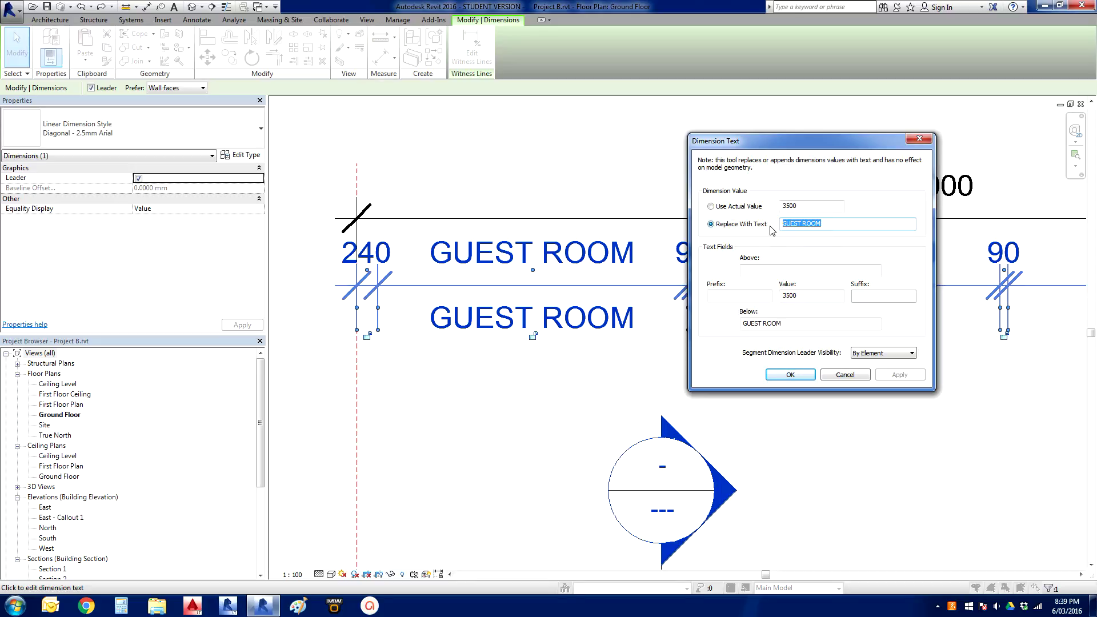
pyautogui.write('3600')
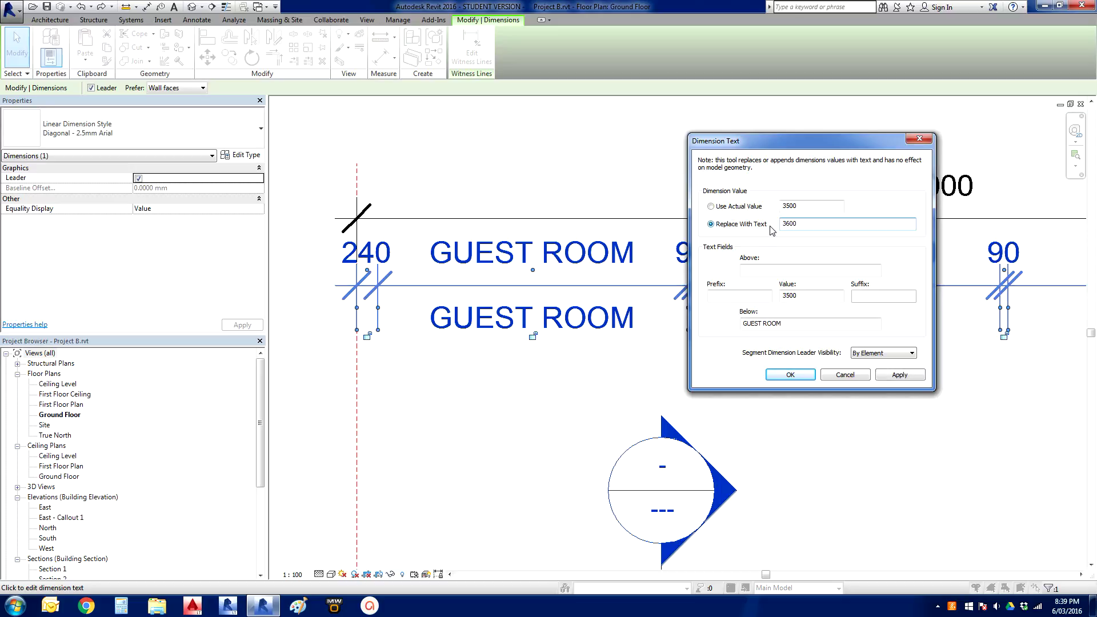
pyautogui.click(910, 376)
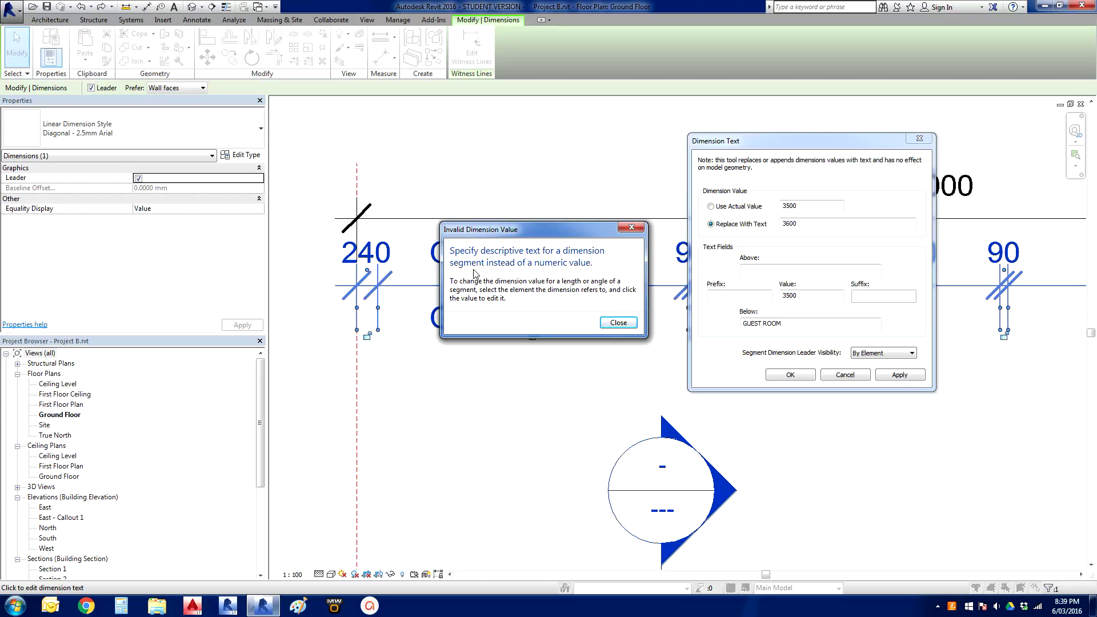
pyautogui.click(618, 323)
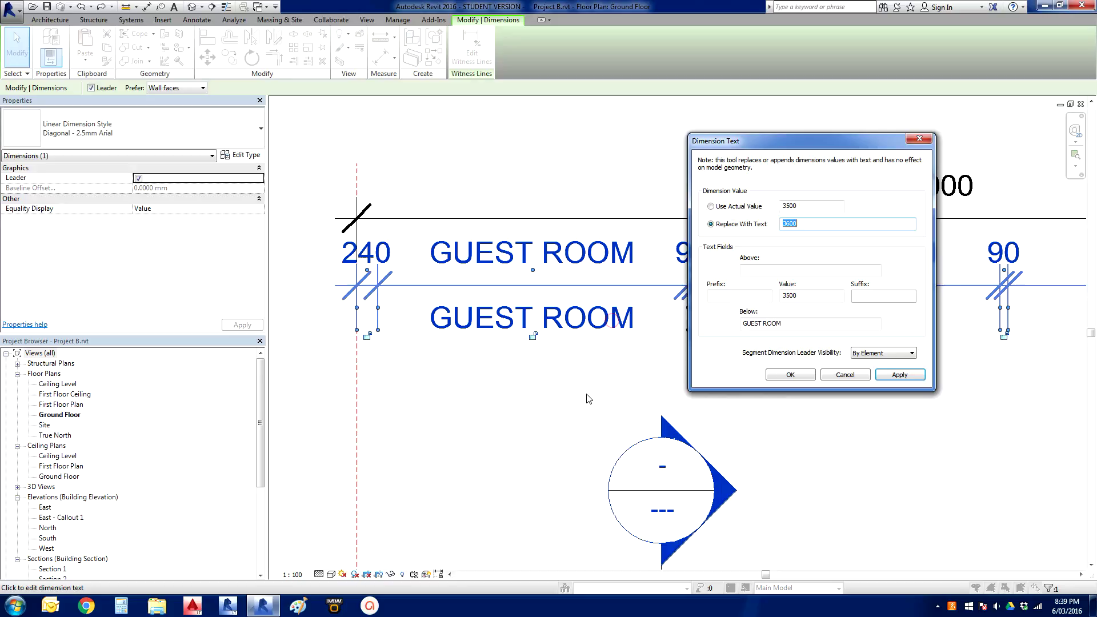
# - Restore Use Actual Value so the segment shows 3500, then close Dimension Text
pyautogui.click(711, 207)
pyautogui.click(900, 375)
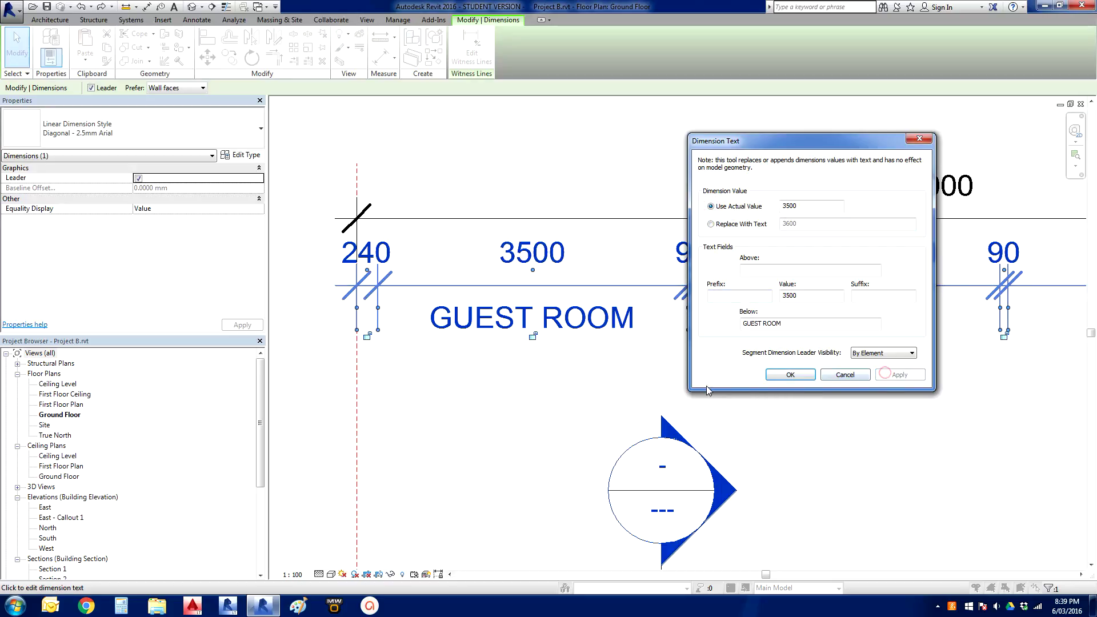
pyautogui.click(780, 374)
pyautogui.scroll(-2, 480, 423)
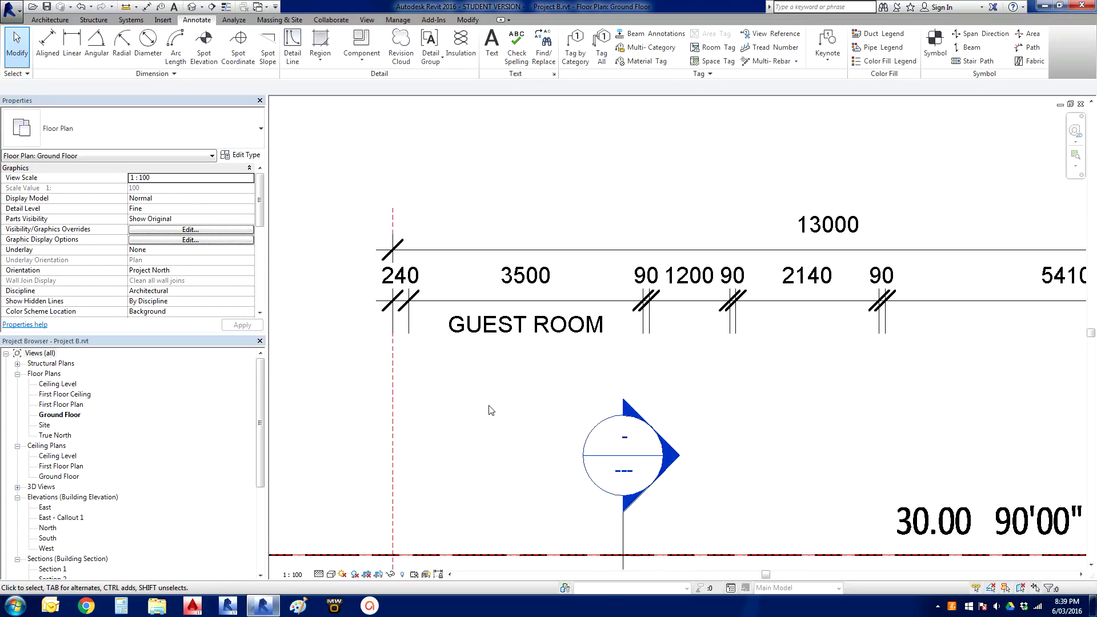
pyautogui.scroll(1, 492, 409)
pyautogui.moveTo(506, 409)
pyautogui.mouseDown(button='middle')
pyautogui.moveTo(543, 416)
pyautogui.moveTo(543, 432)
pyautogui.moveTo(549, 409)
pyautogui.mouseUp(button='middle')
pyautogui.scroll(1, 574, 295)
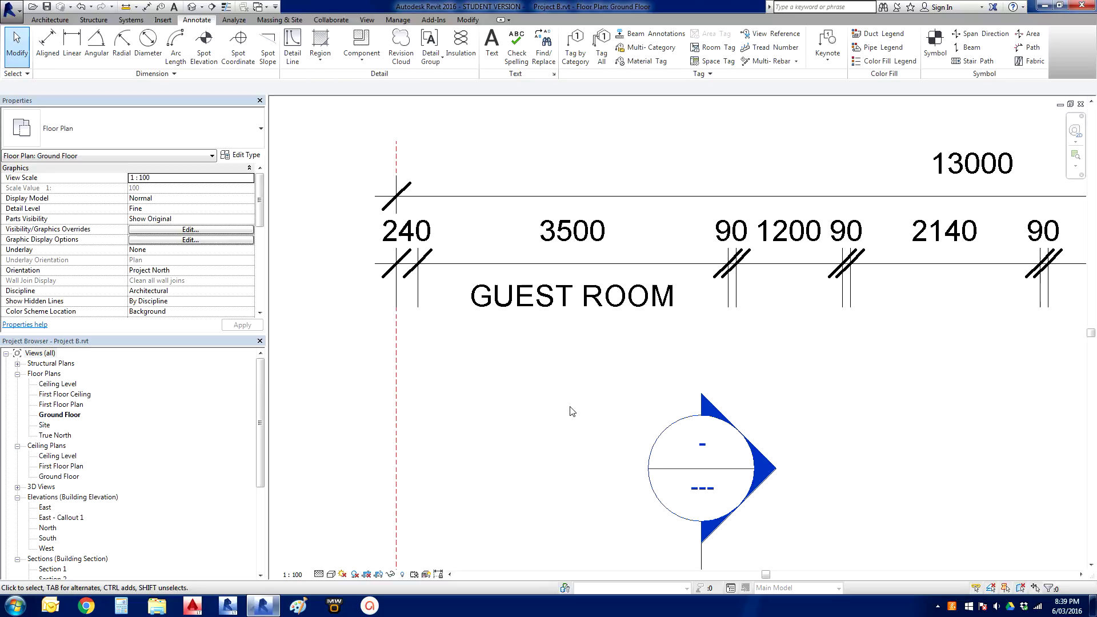
pyautogui.scroll(-3, 572, 411)
pyautogui.moveTo(572, 411); pyautogui.dragTo(522, 330, button='middle')
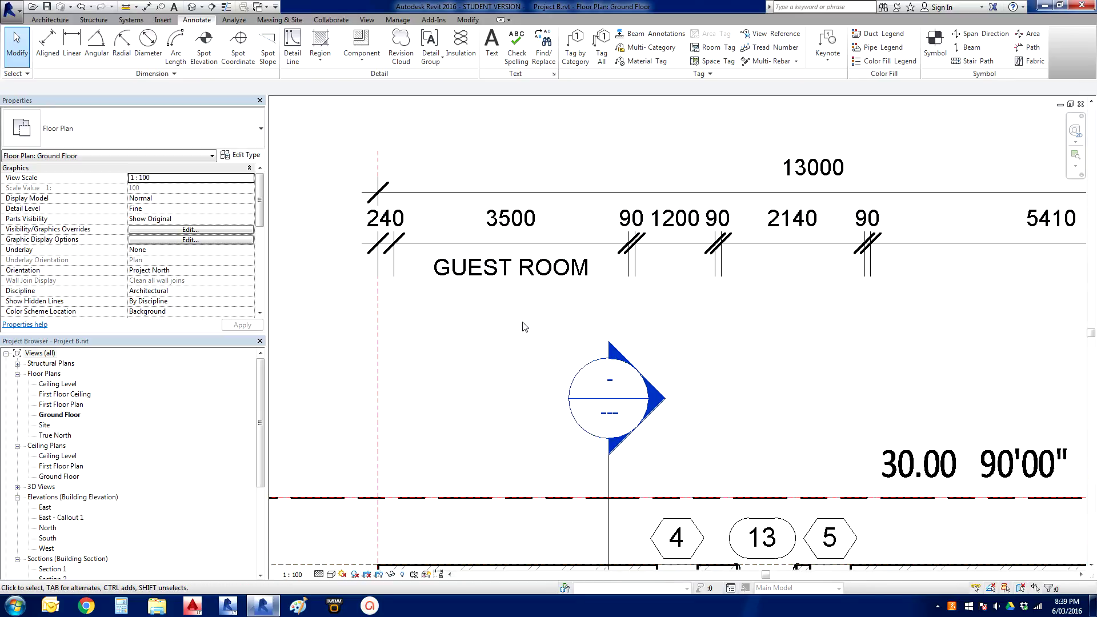
pyautogui.scroll(1, 525, 311)
pyautogui.scroll(-1, 552, 283)
pyautogui.scroll(-1, 549, 283)
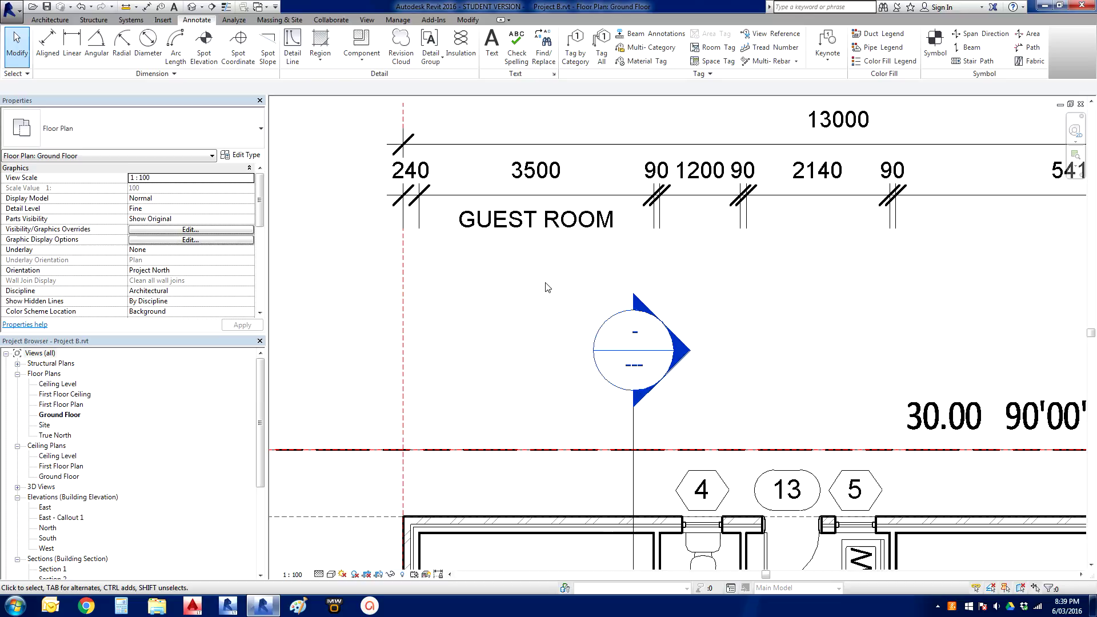
pyautogui.moveTo(546, 287)
pyautogui.mouseDown(button='middle')
pyautogui.moveTo(533, 337)
pyautogui.moveTo(492, 352)
pyautogui.mouseUp(button='middle')
pyautogui.scroll(-1, 526, 336)
pyautogui.scroll(-1, 526, 336)
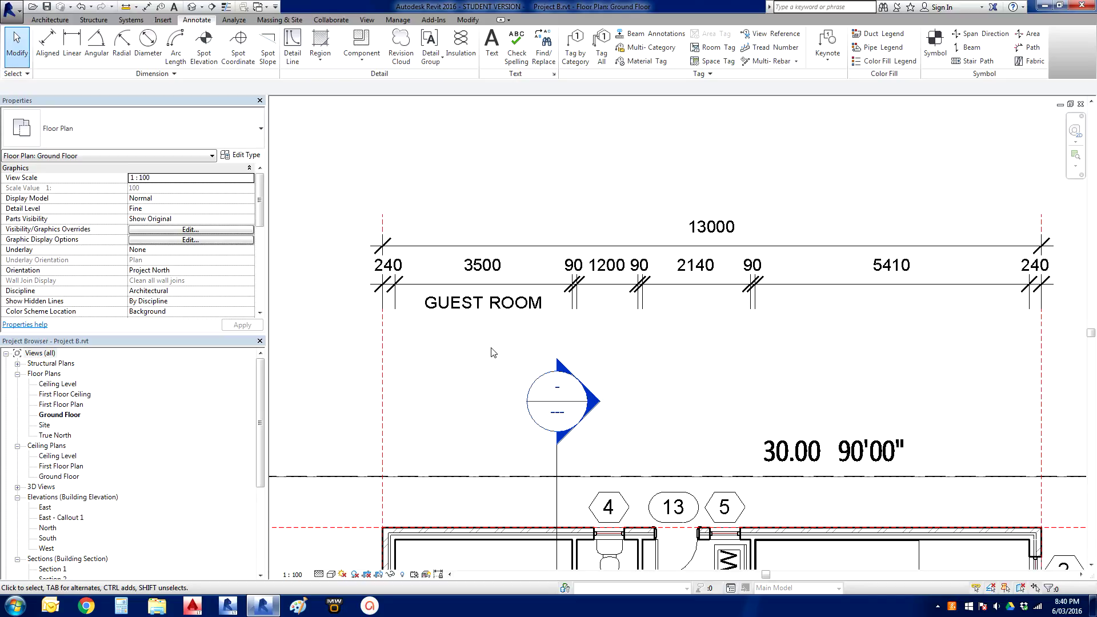
pyautogui.click(468, 284)
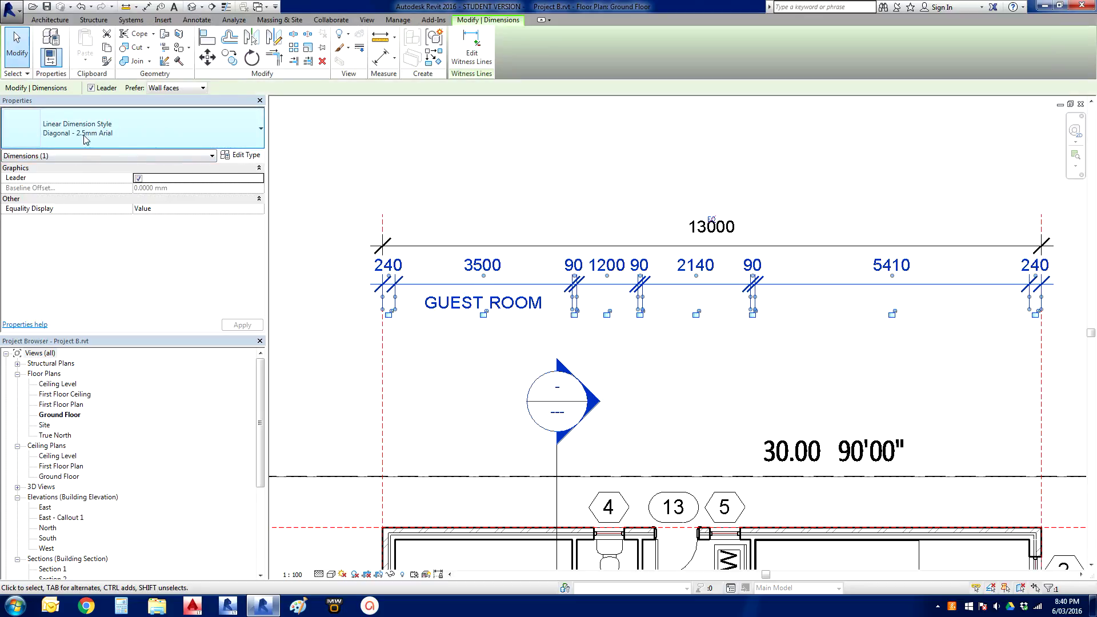
pyautogui.click(247, 156)
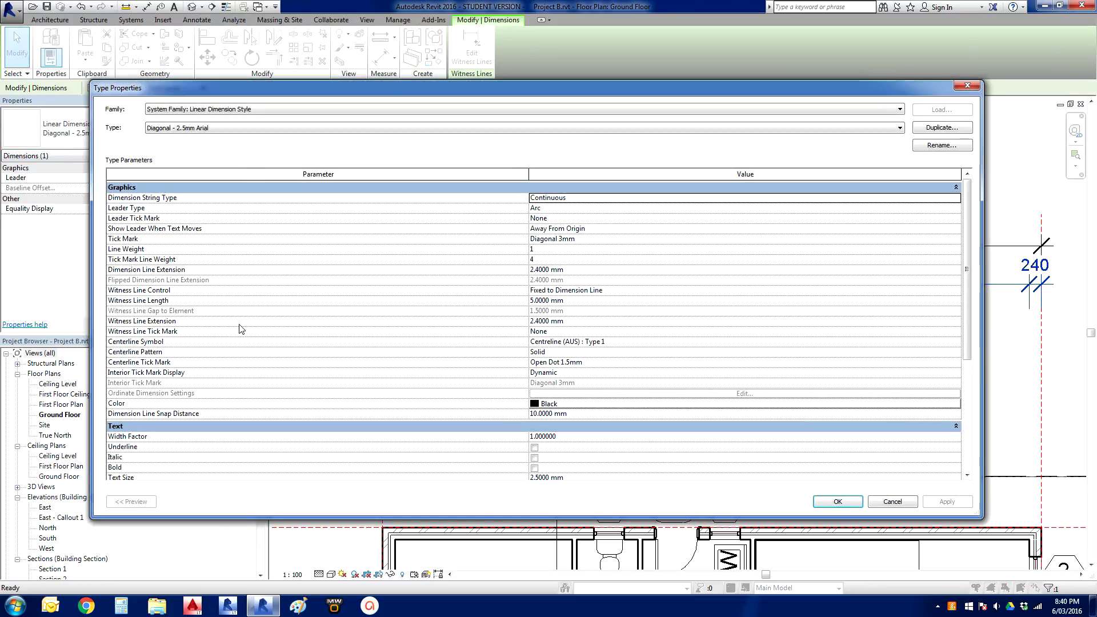
pyautogui.click(967, 85)
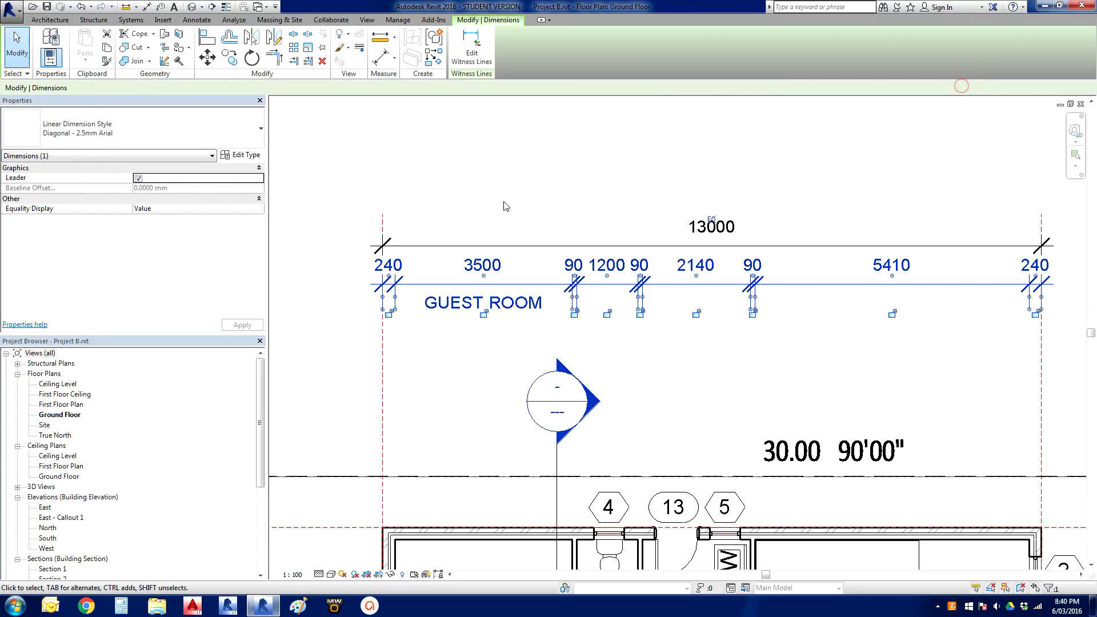
pyautogui.click(490, 184)
pyautogui.scroll(-3, 489, 184)
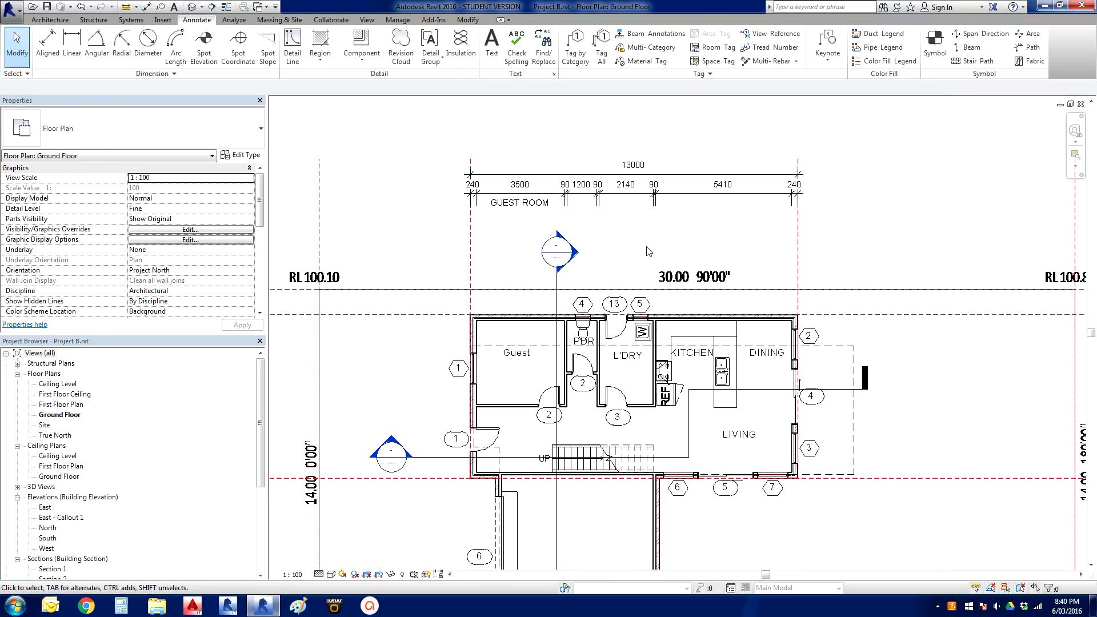
pyautogui.moveTo(863, 267); pyautogui.dragTo(875, 259, button='middle')
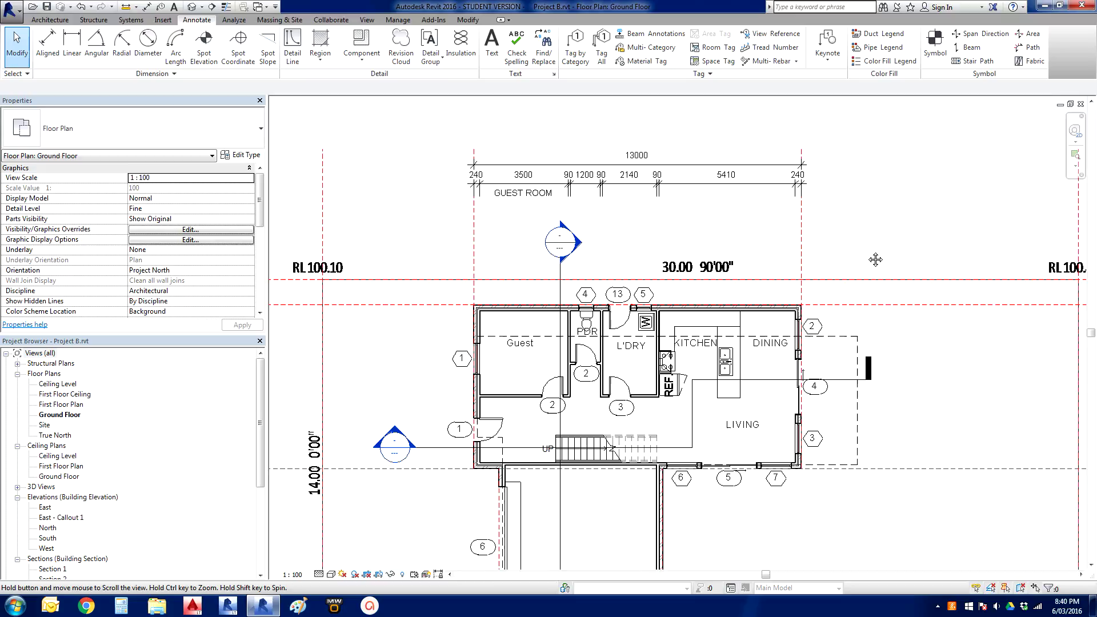